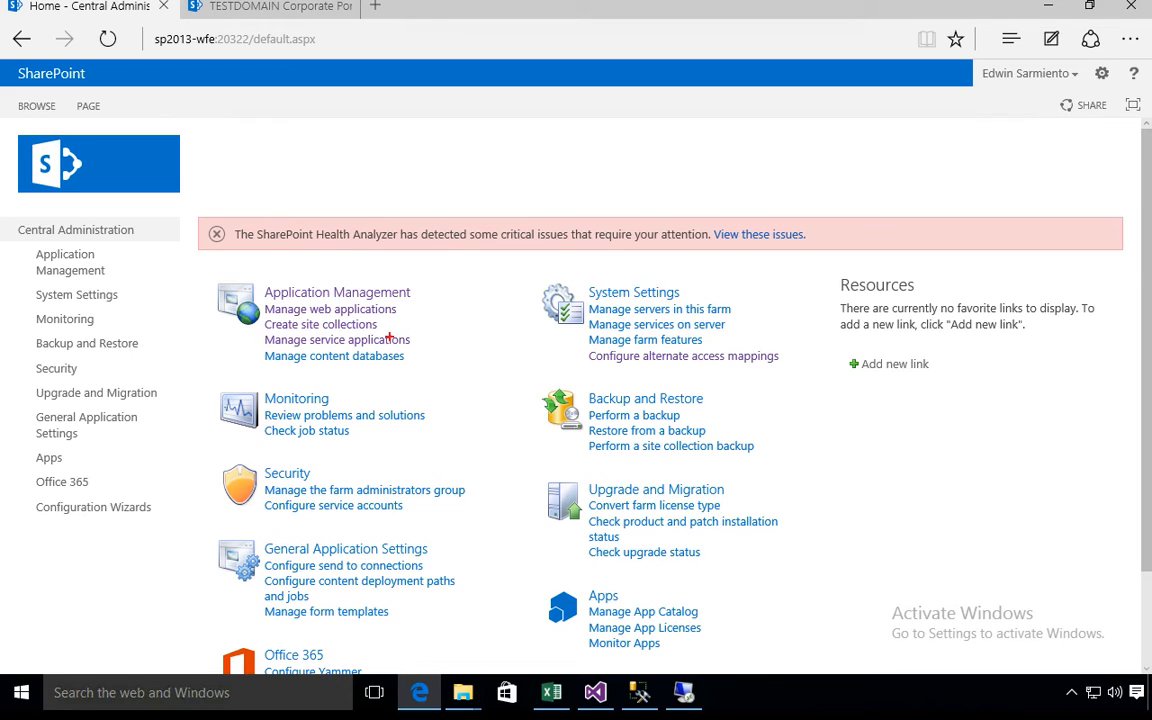
- Open the page for managing the farm's service applications in Central Administration
mouse_move(253, 332)
left_mouse_down()
mouse_move(308, 348)
mouse_move(415, 348)
left_mouse_up()
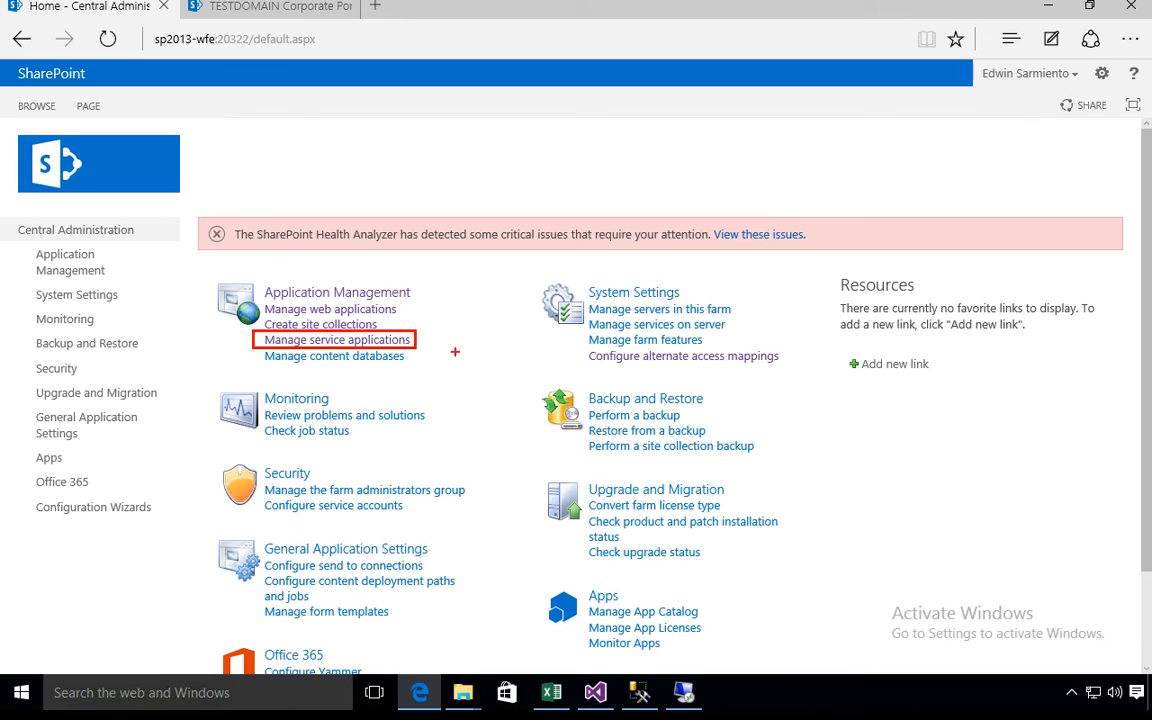
key("Escape")
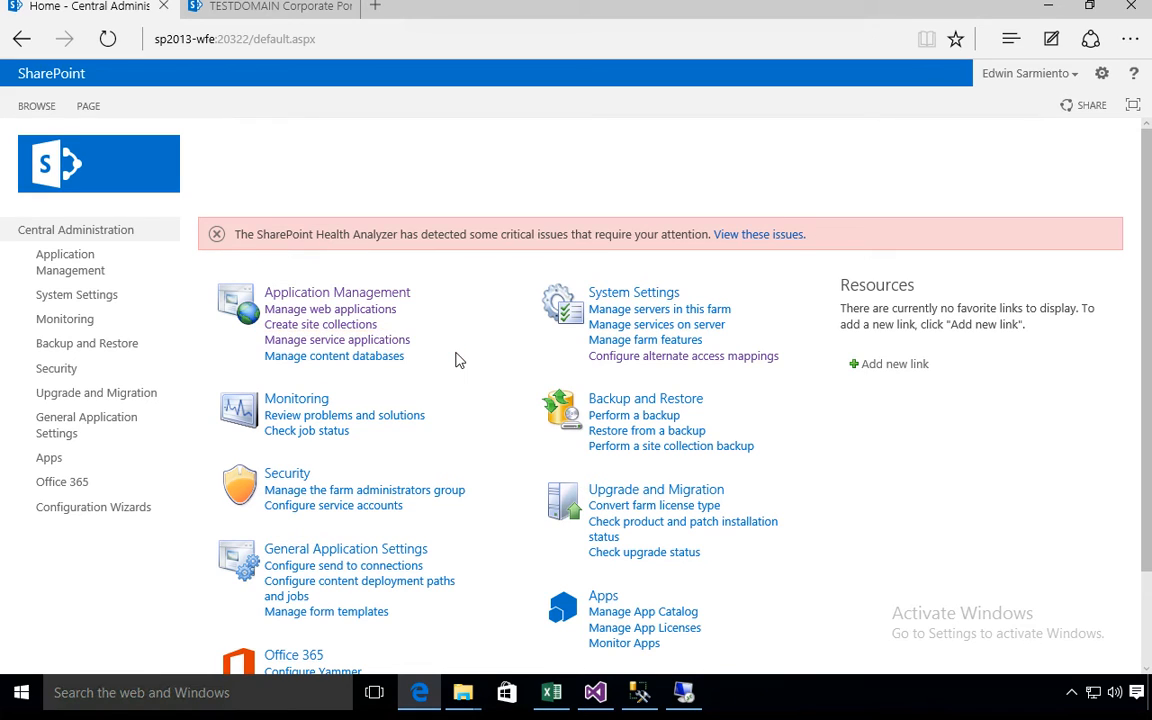
left_click(399, 342)
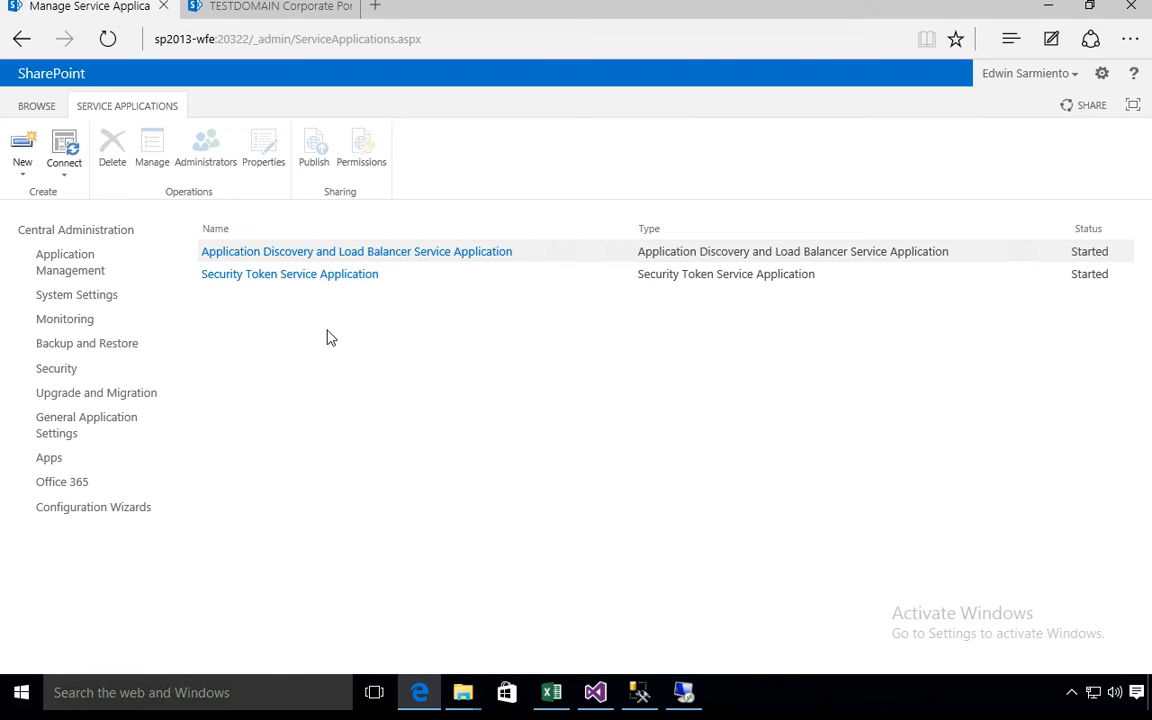
- Start creating a new SQL Server Reporting Services Service Application
left_click(26, 175)
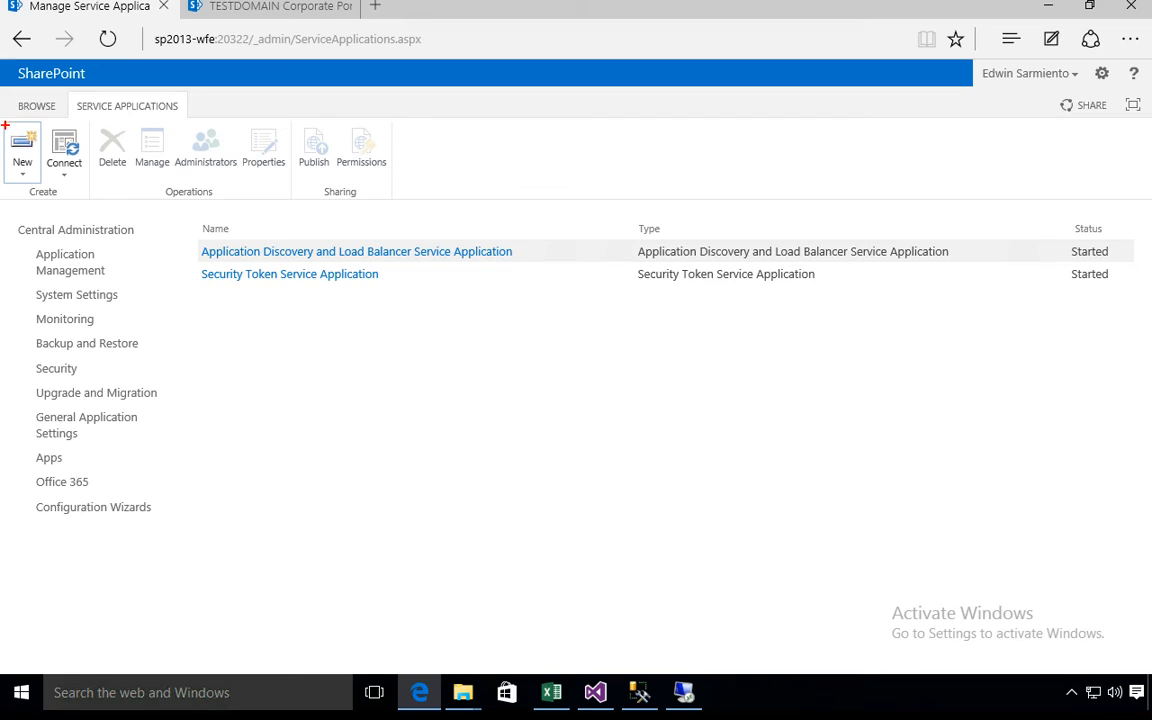
mouse_move(4, 120)
left_mouse_down()
mouse_move(29, 144)
mouse_move(40, 181)
left_mouse_up()
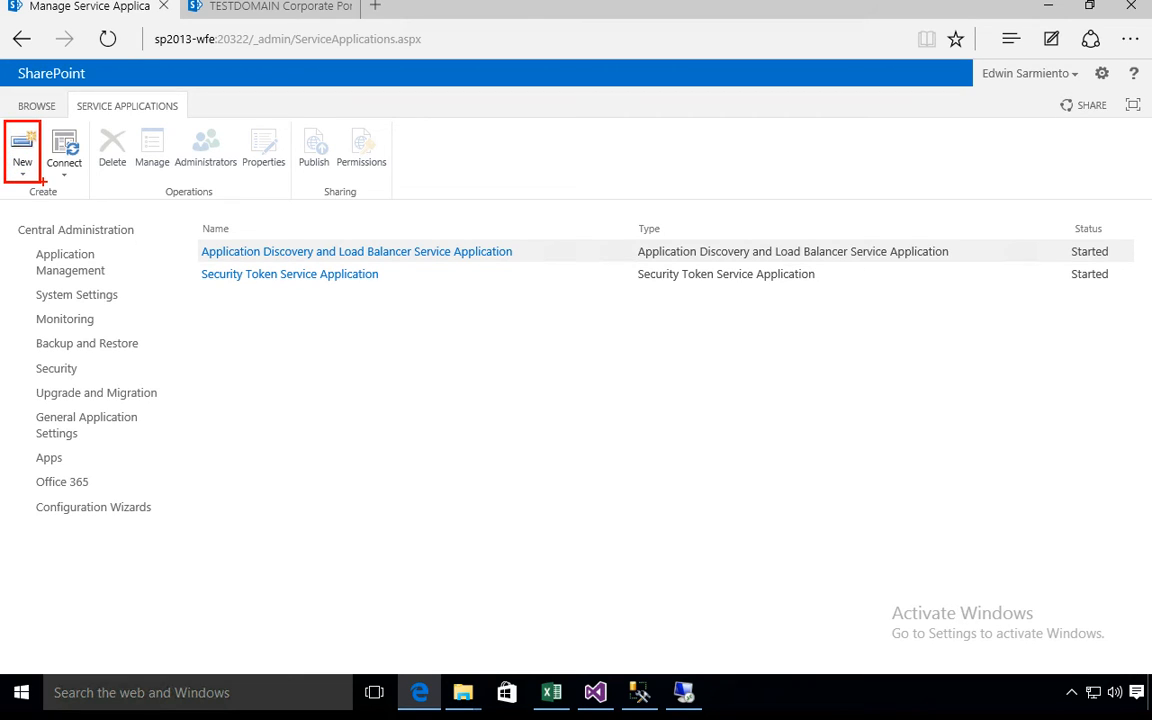
key("Escape")
left_click(29, 175)
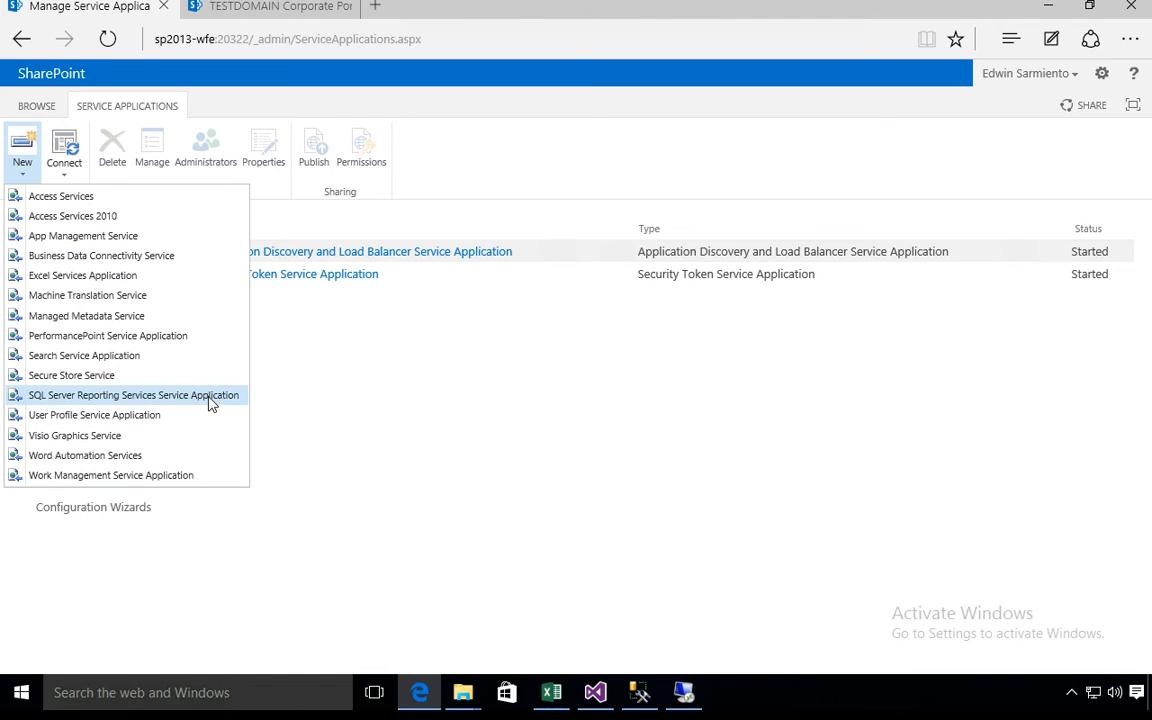
key("ctrl+2")
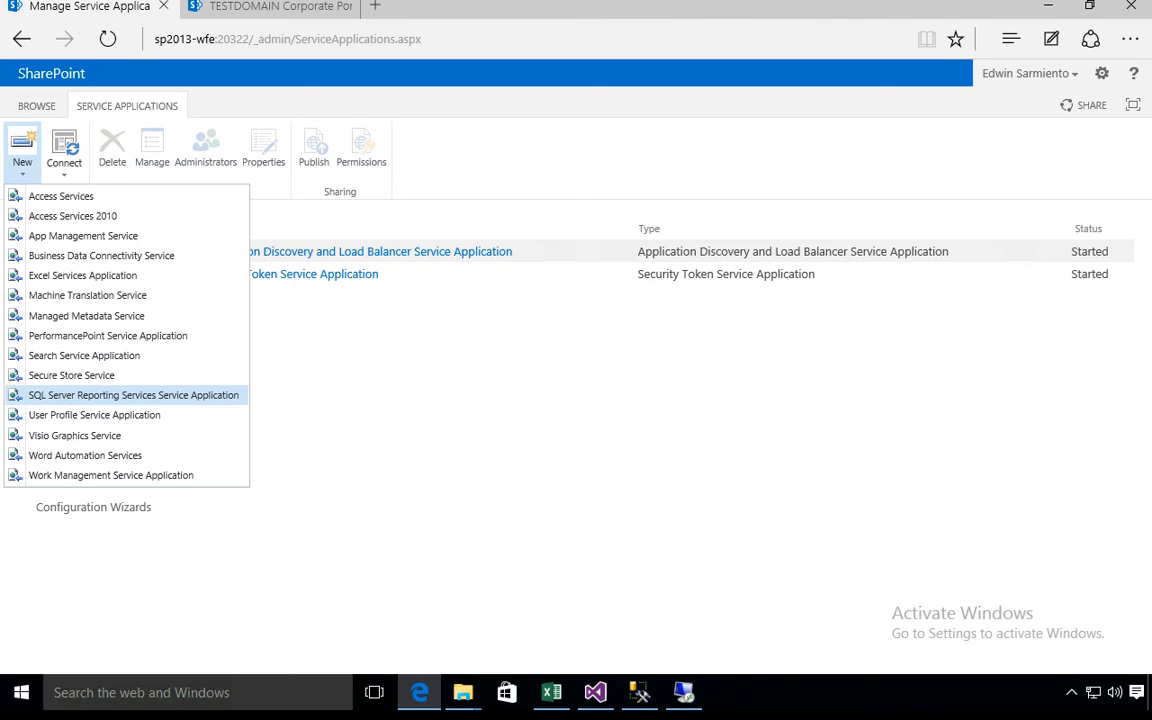
mouse_move(7, 385)
left_mouse_down()
mouse_move(98, 409)
mouse_move(252, 406)
left_mouse_up()
key("Escape")
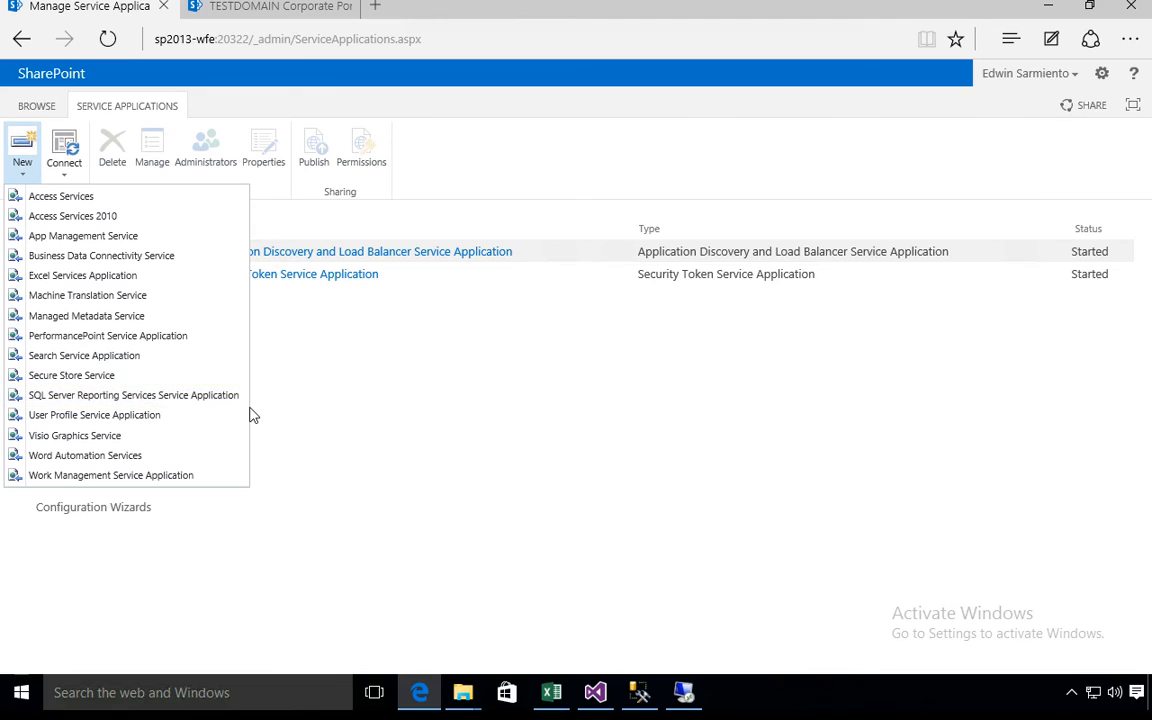
left_click(215, 400)
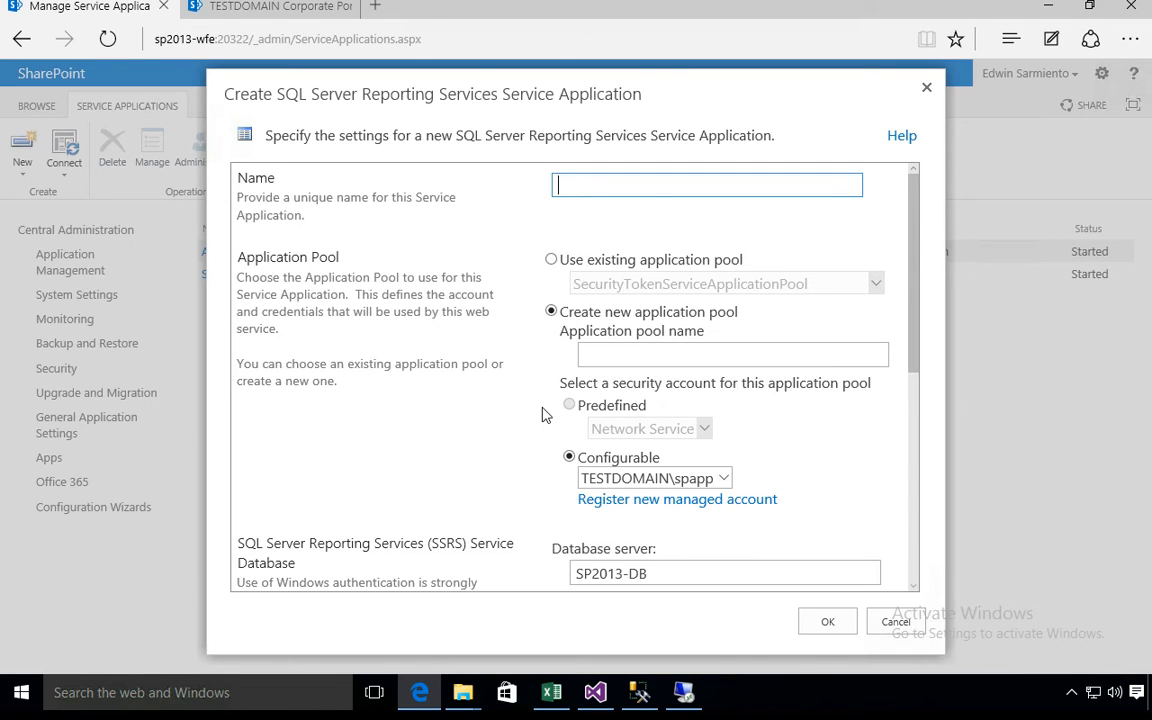
- Name the service application Reporting Services and use the same name for its new application pool
type("Reporting Services")
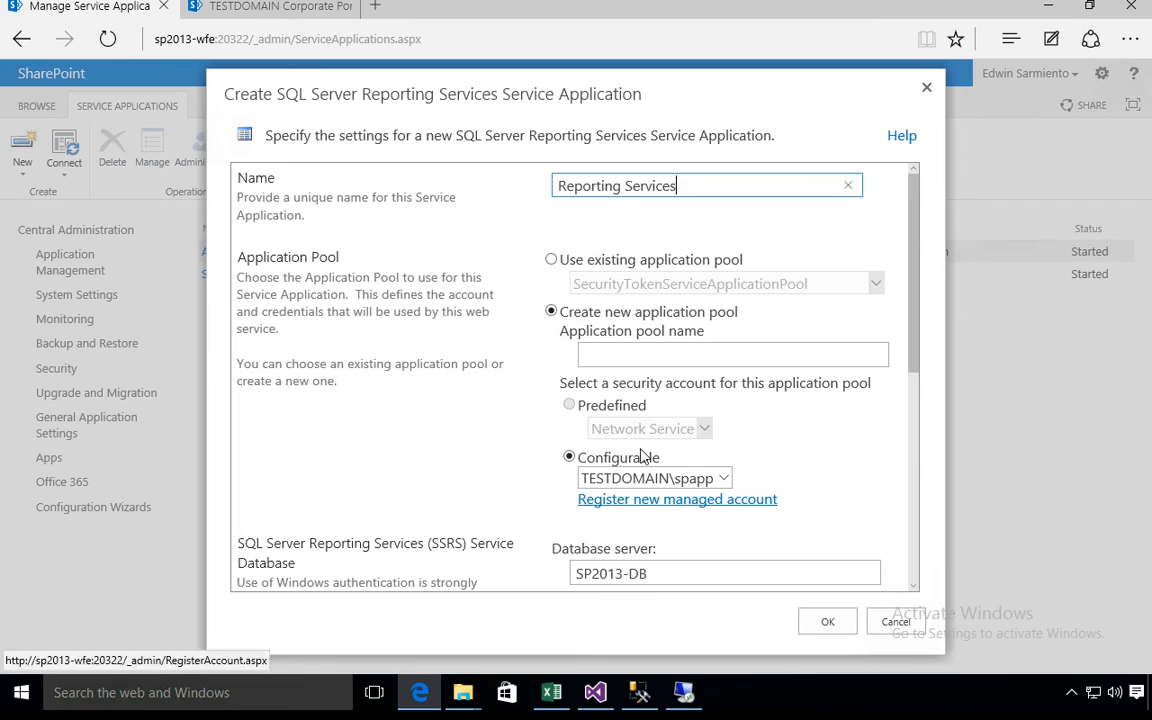
left_click(700, 355)
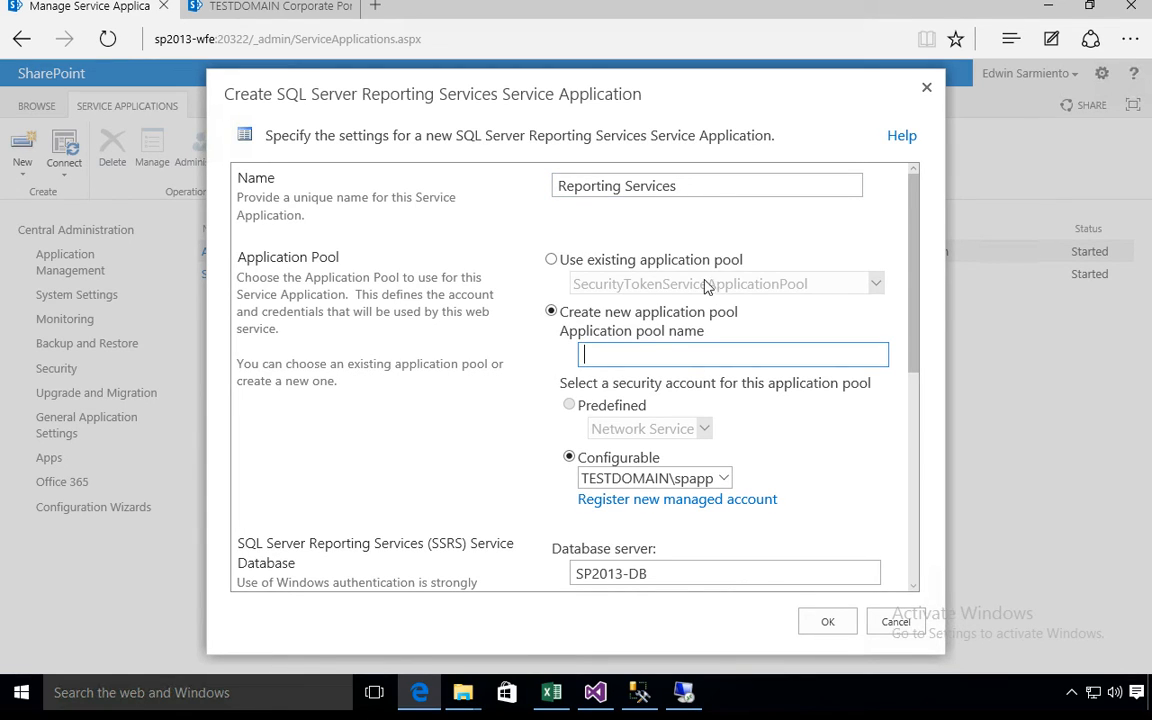
left_click_drag(684, 185, 380, 188)
key("ctrl+c")
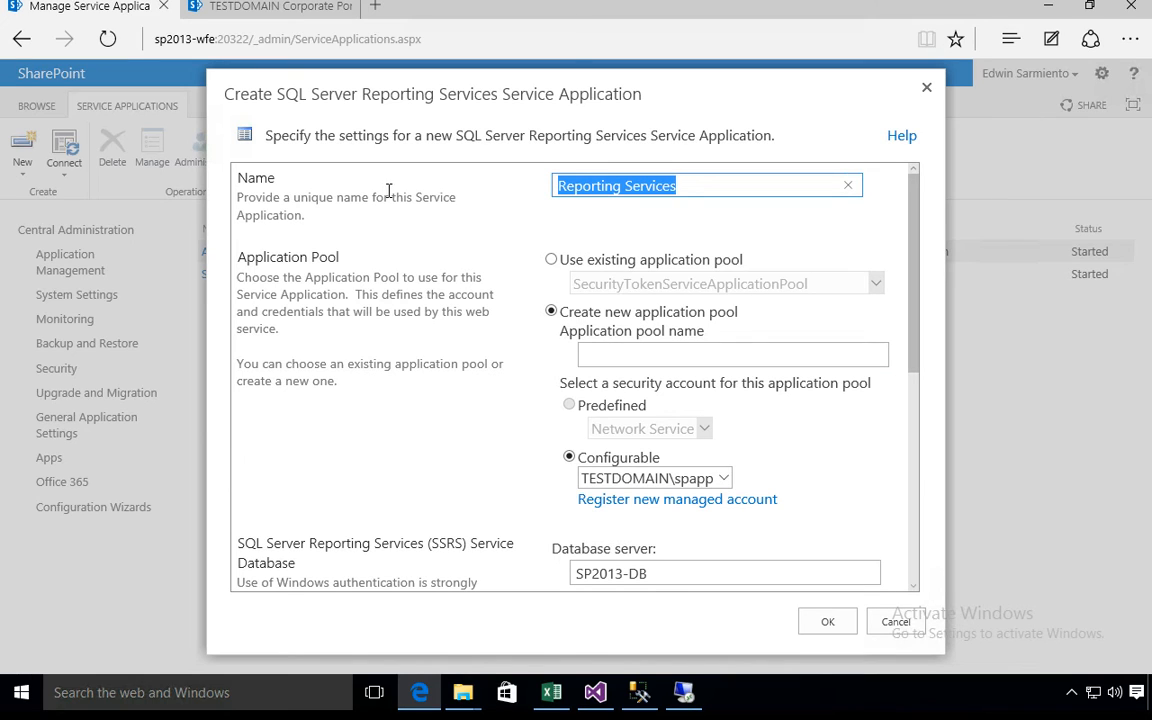
left_click(670, 332)
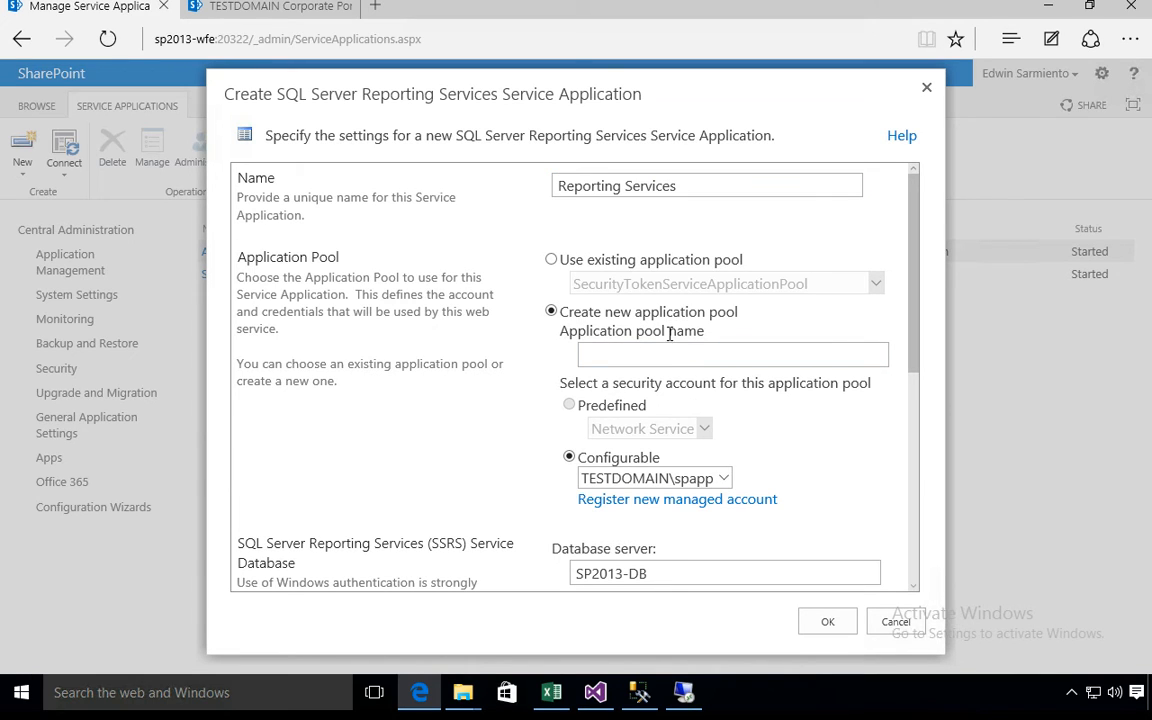
left_click(670, 349)
key("ctrl+v")
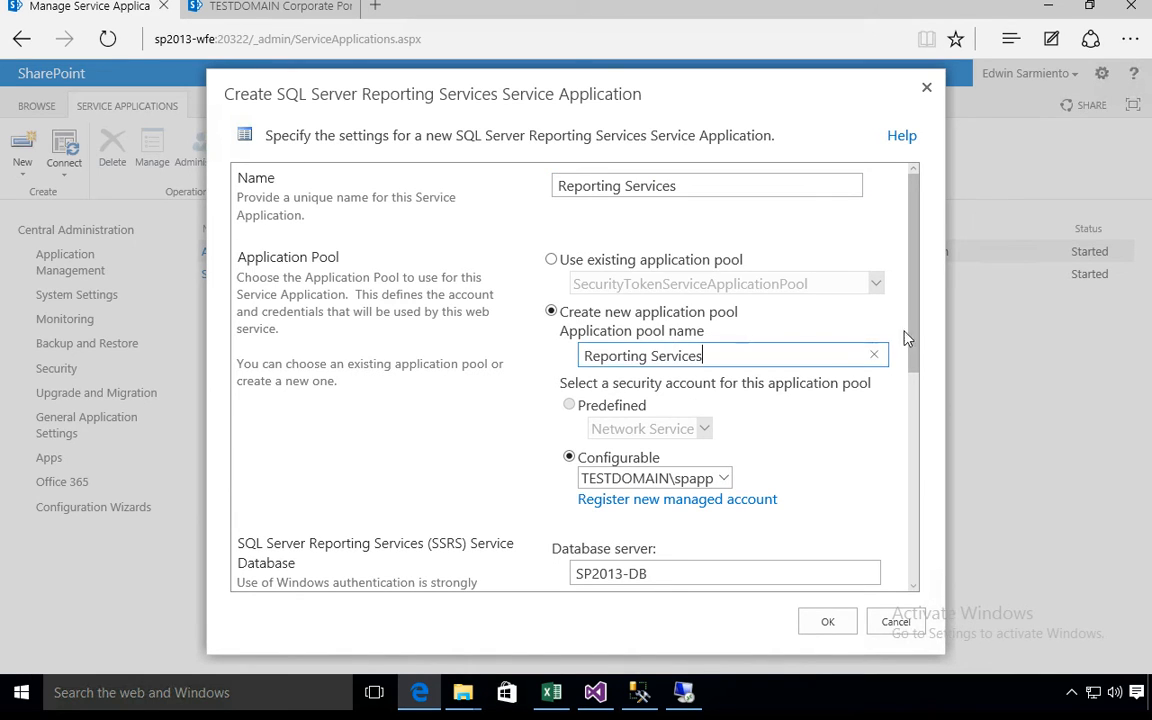
- Shorten the service application's database name to ReportingService by removing its generated suffix
scroll(912, 362, "down", 1)
scroll(909, 355, "down", 3)
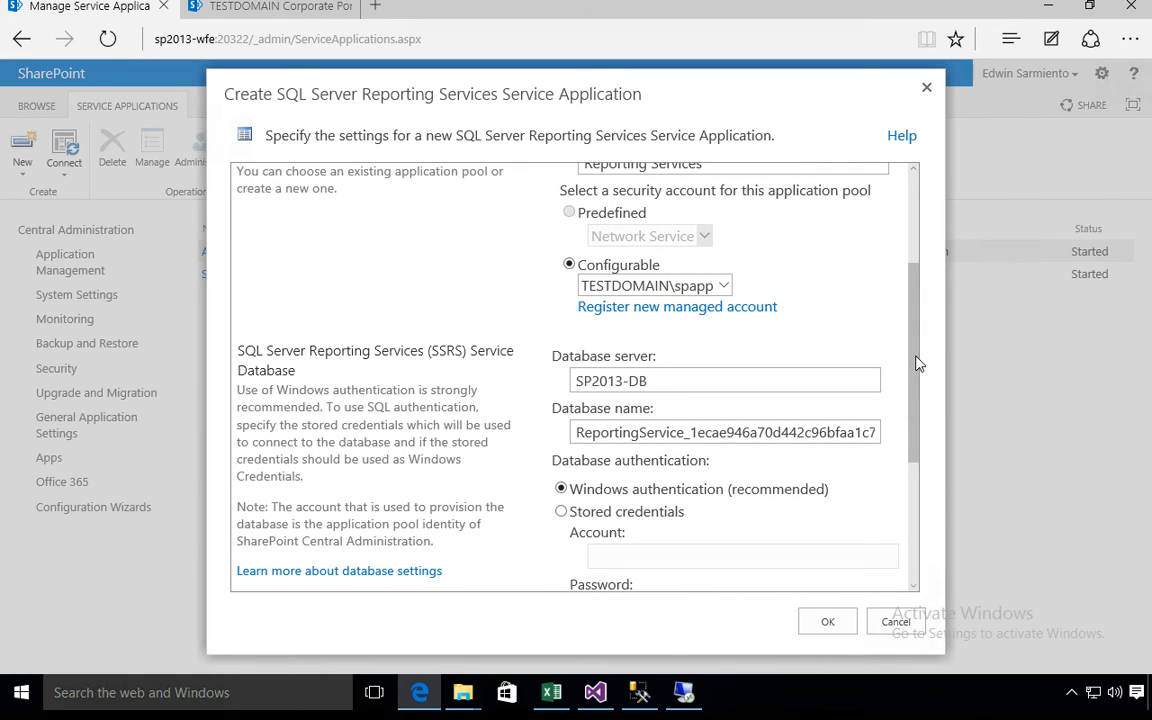
scroll(912, 355, "up", 1)
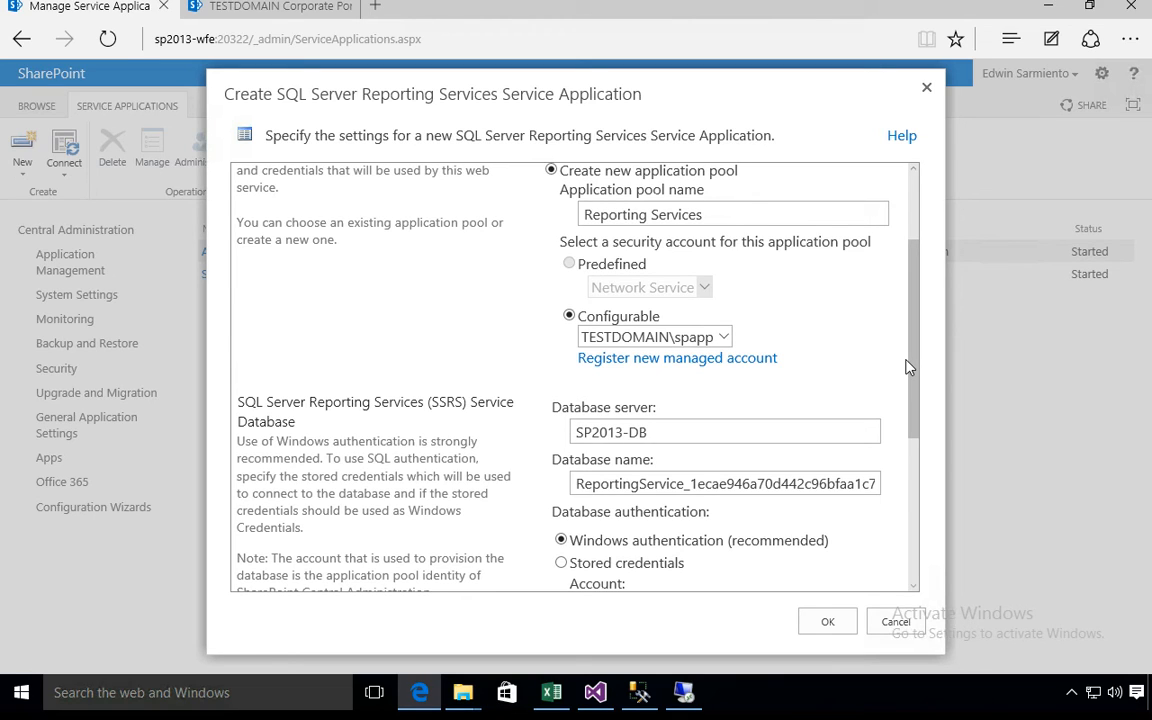
left_click_drag(728, 432, 565, 432)
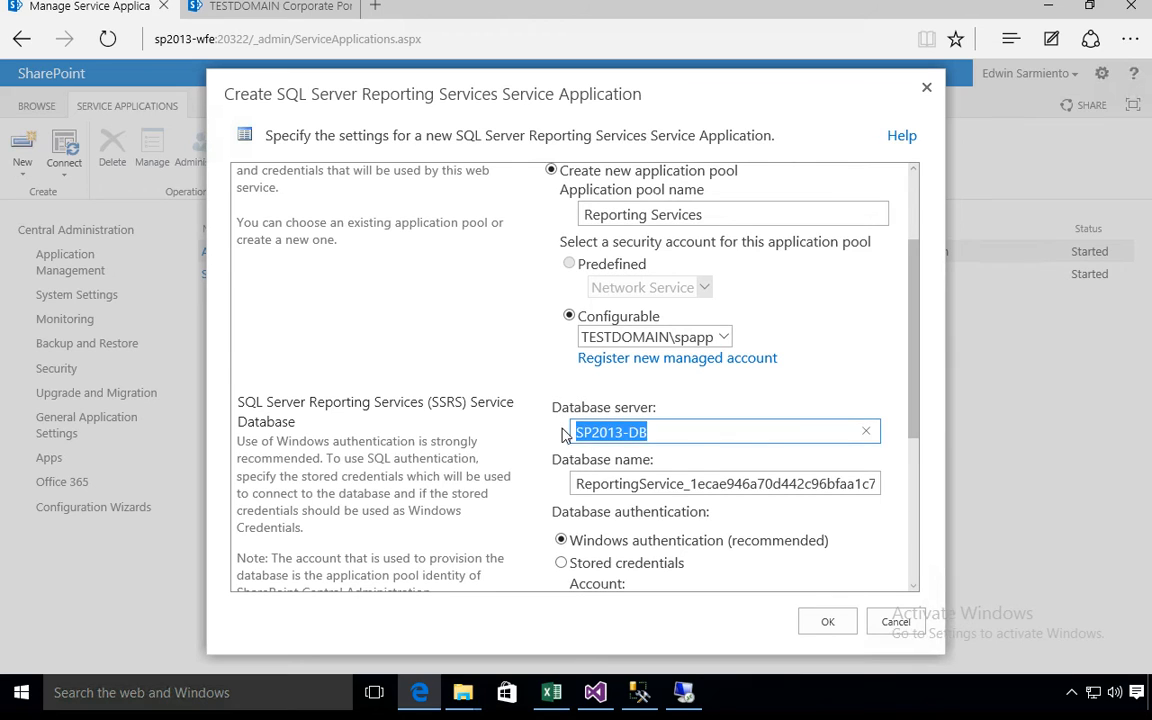
left_click(698, 438)
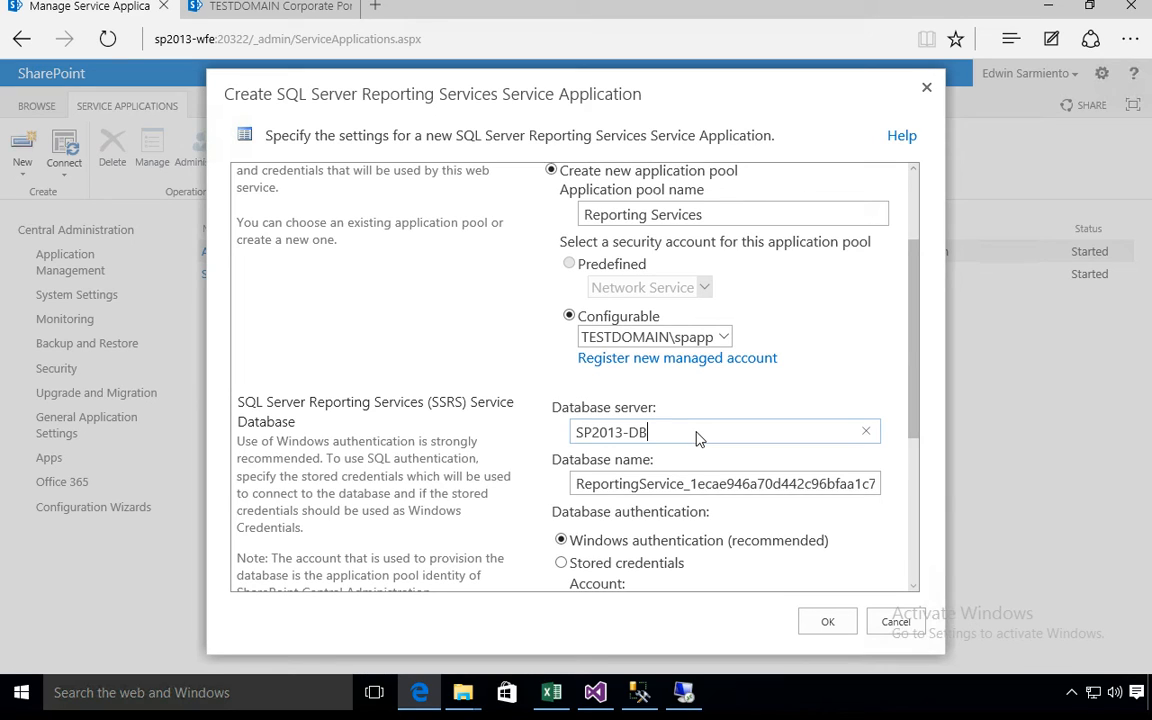
left_click_drag(684, 483, 892, 490)
key("BackSpace")
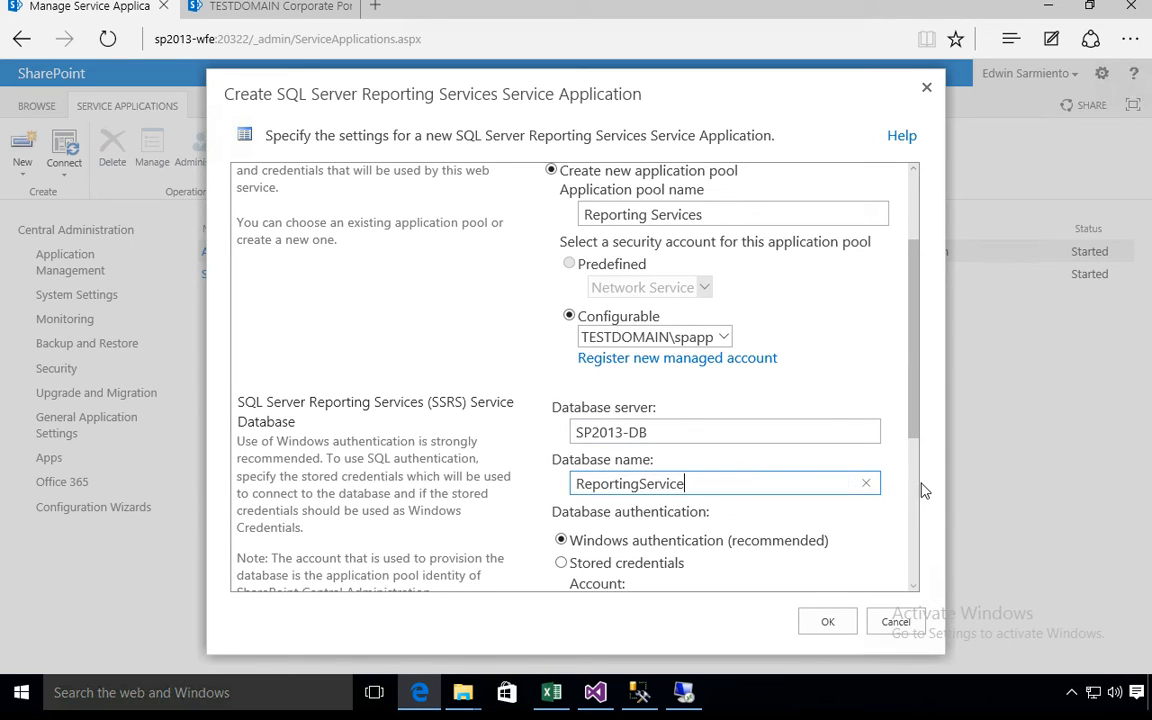
left_click_drag(797, 486, 557, 482)
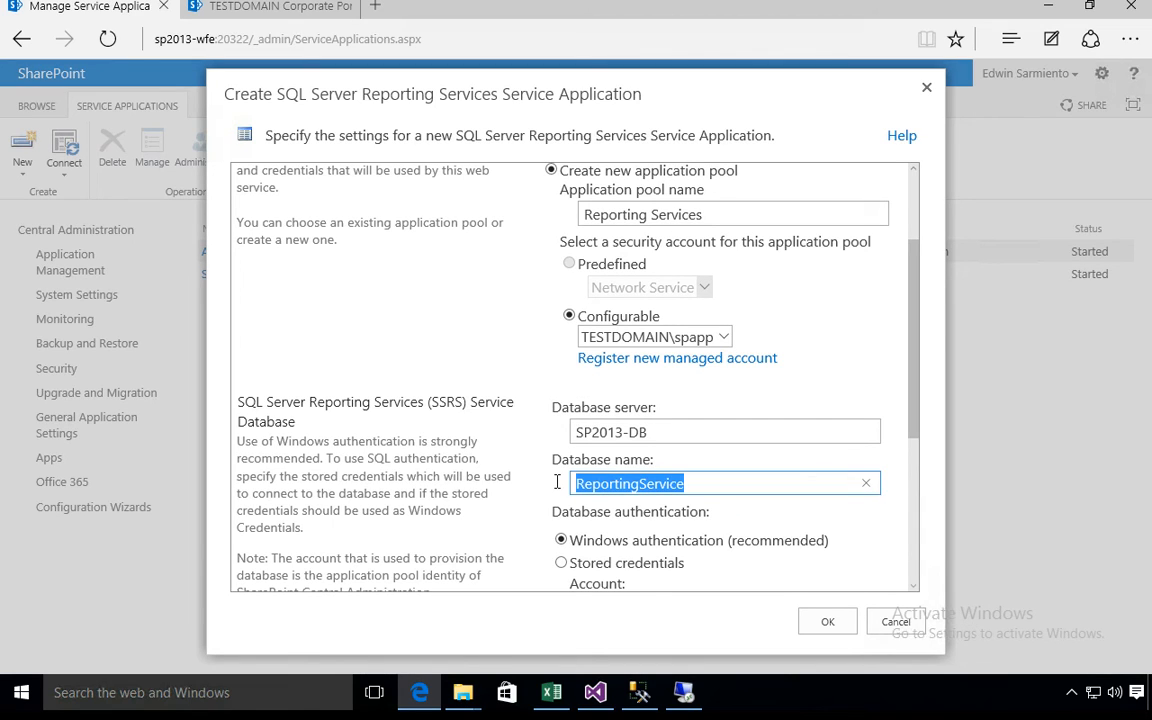
left_click_drag(707, 432, 566, 432)
left_click(750, 342)
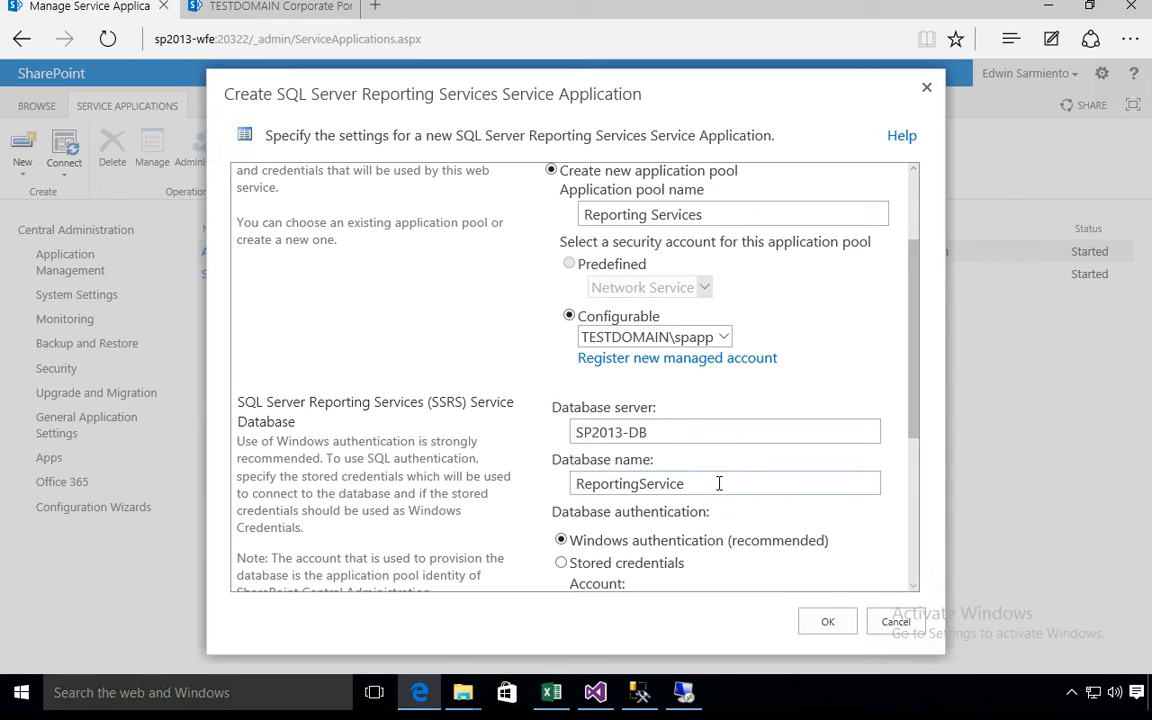
left_click_drag(720, 483, 568, 481)
left_click(842, 376)
left_click_drag(576, 429, 779, 414)
left_click(868, 388)
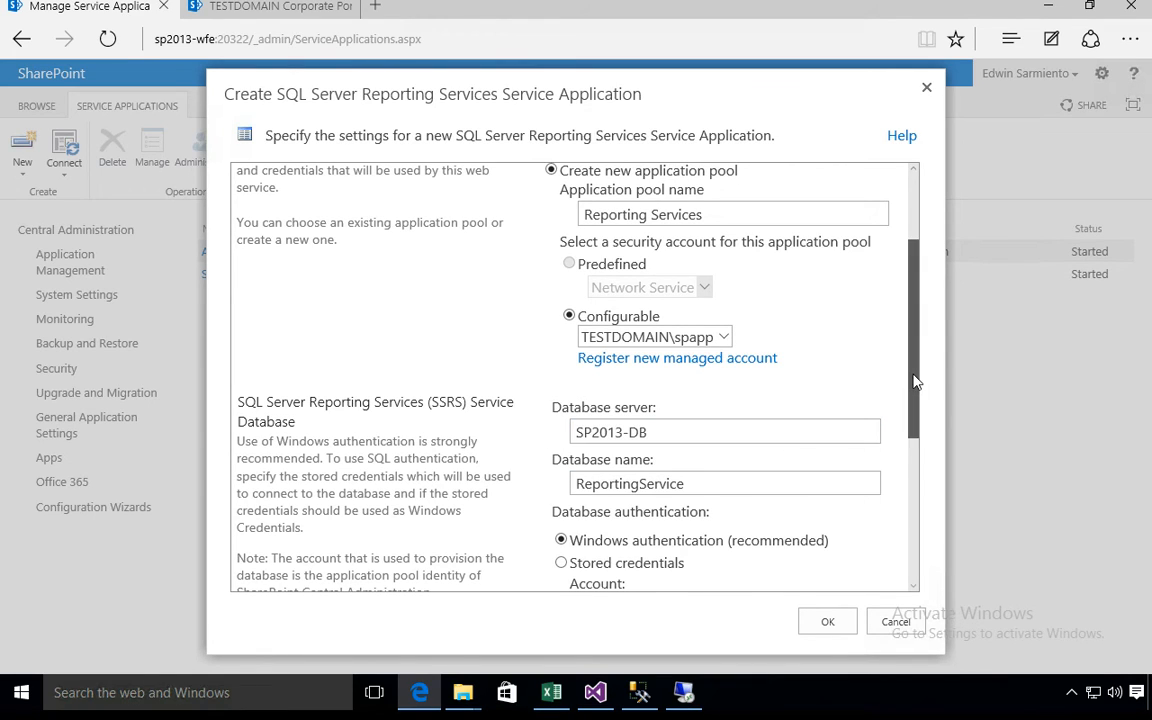
- Associate the service application with the CorporatePortal web application, create it and close the creation dialog
left_click_drag(913, 380, 915, 508)
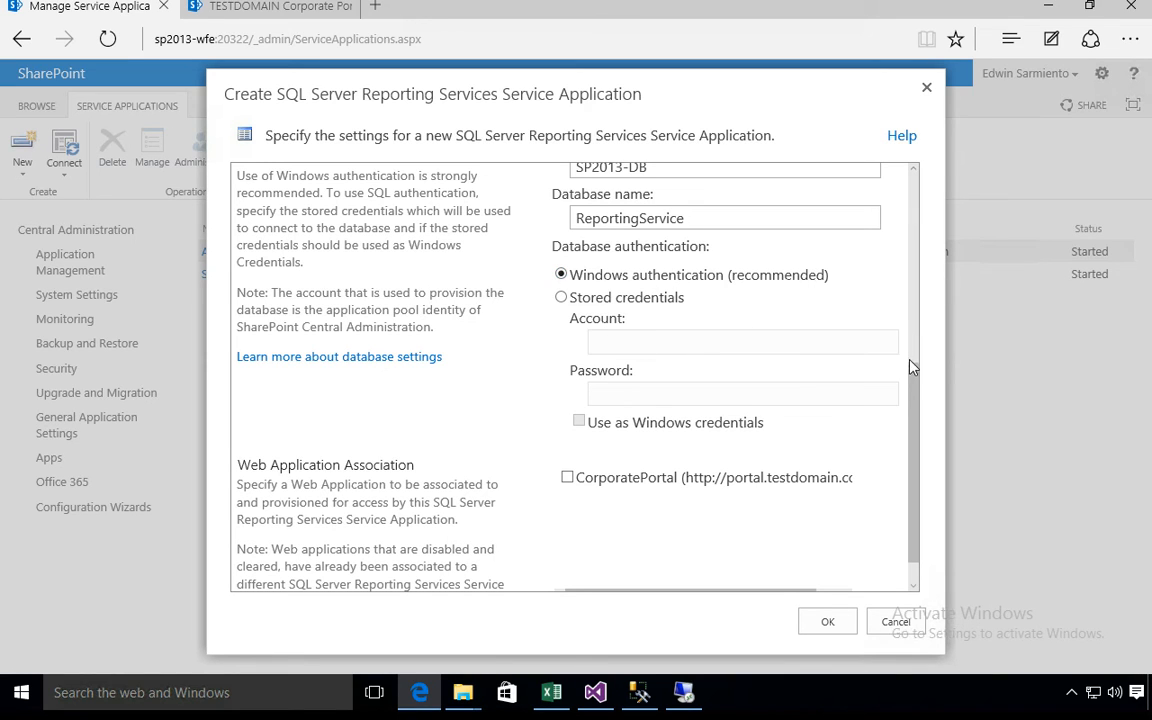
left_click_drag(910, 373, 913, 294)
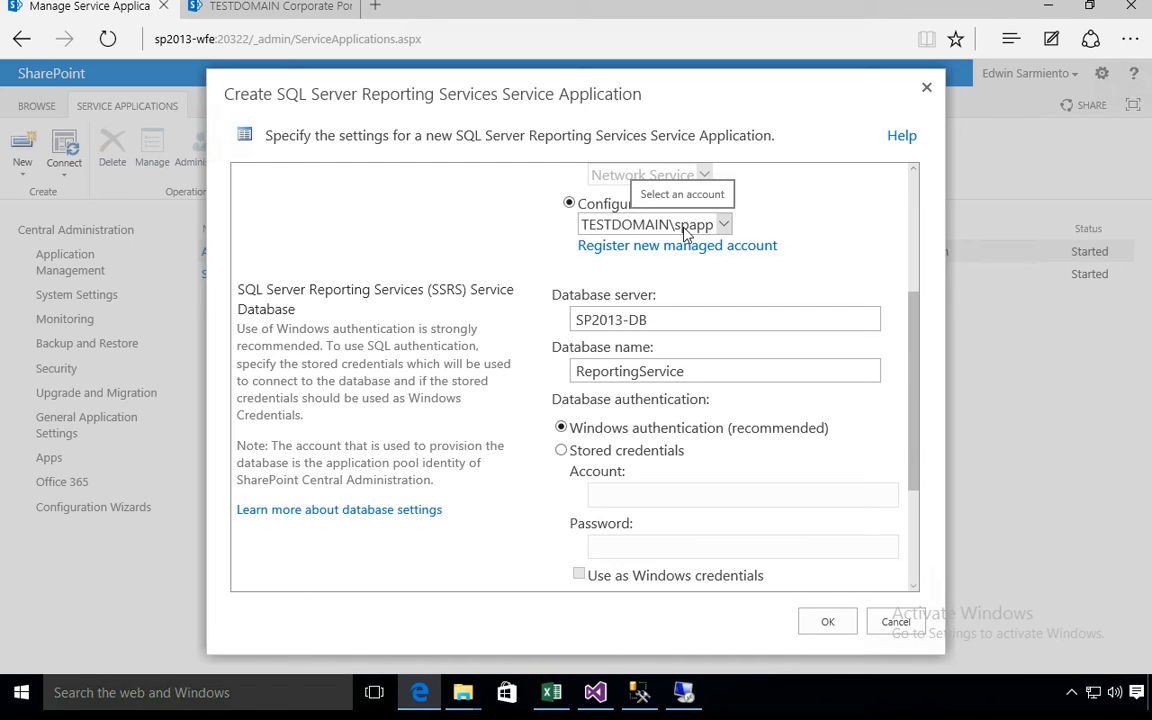
left_click_drag(913, 316, 909, 422)
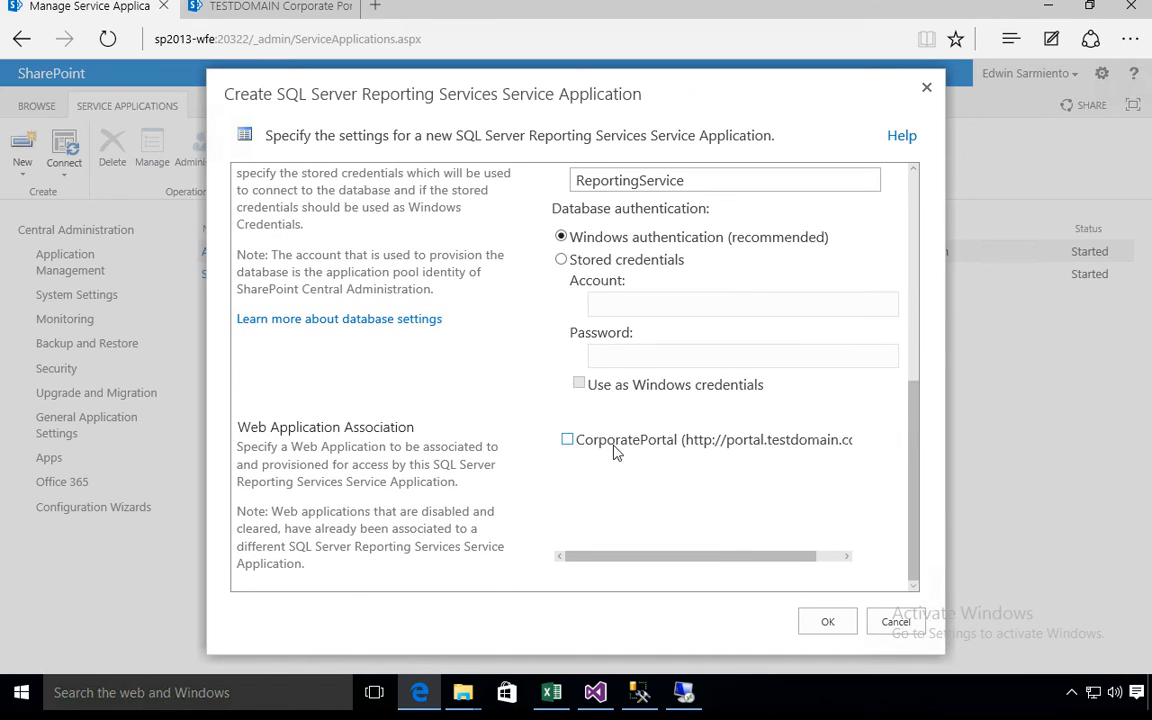
left_click(567, 439)
left_click(816, 628)
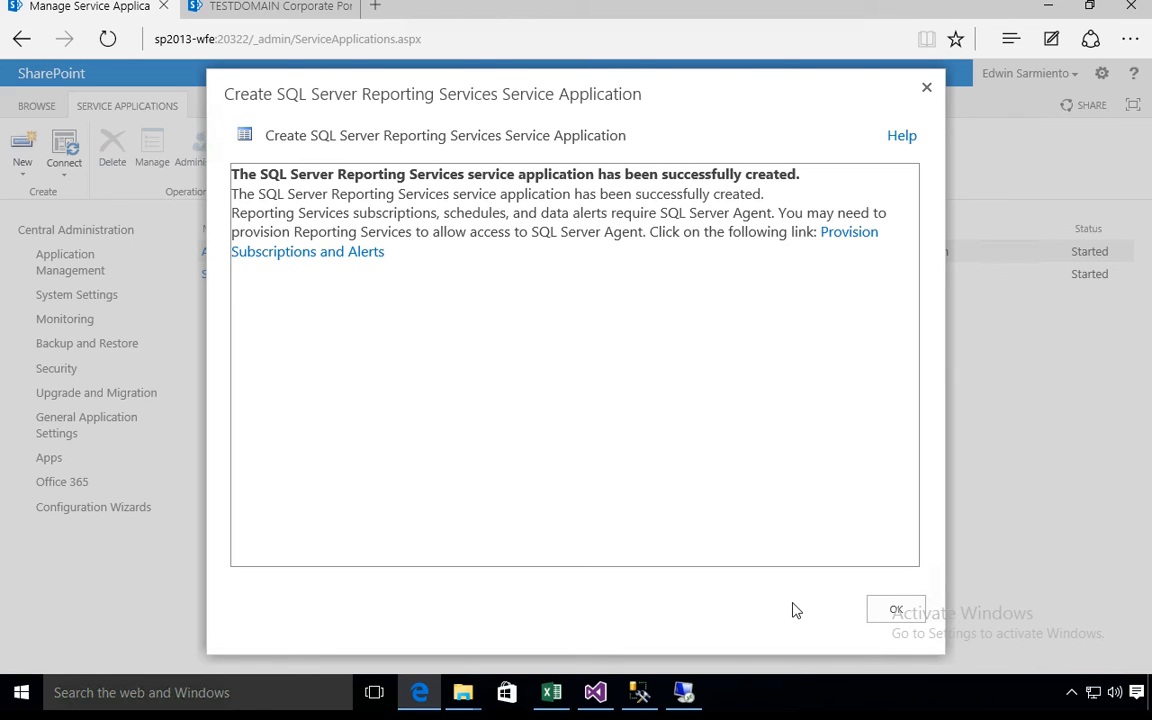
left_click(894, 611)
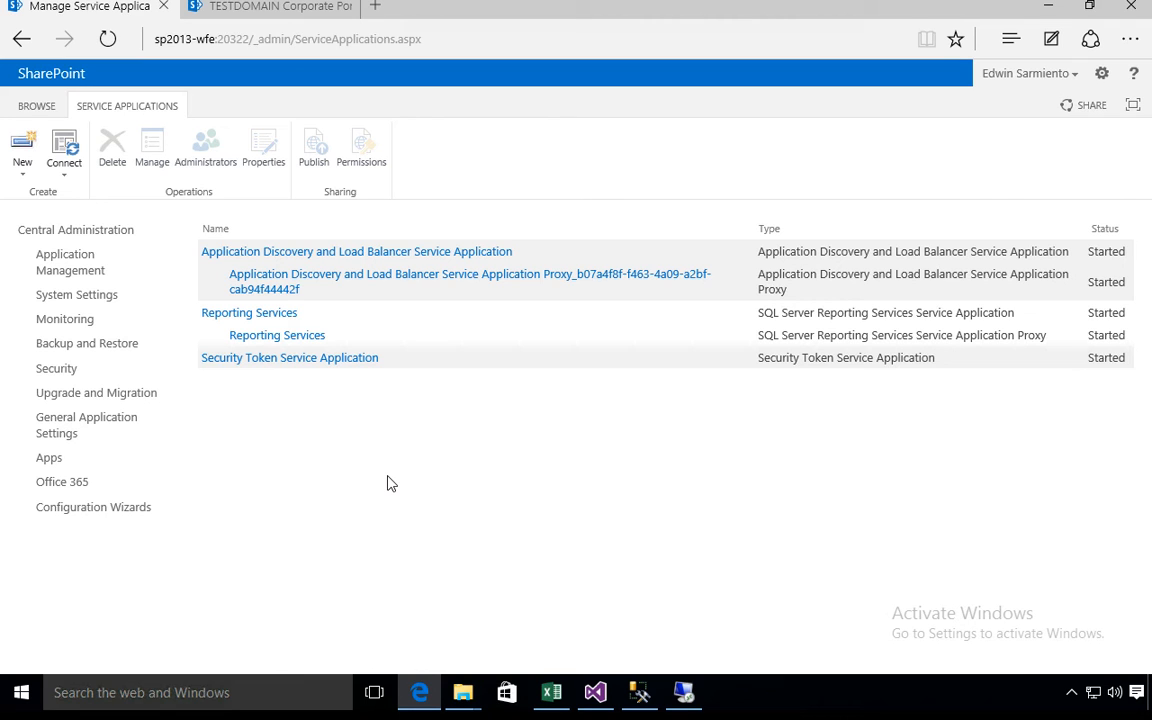
- Switch to Visual Studio and review the shared data sources, datasets and reports in the AdventureWorks sample project
left_click(595, 692)
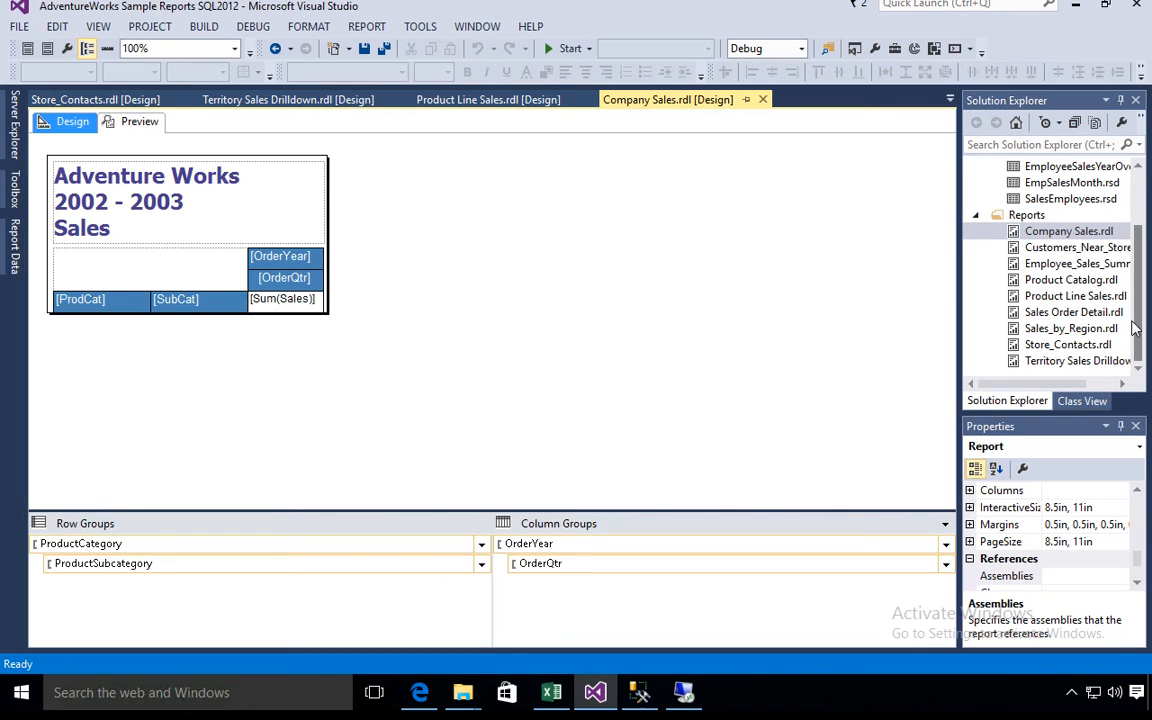
left_click_drag(1137, 312, 1127, 222)
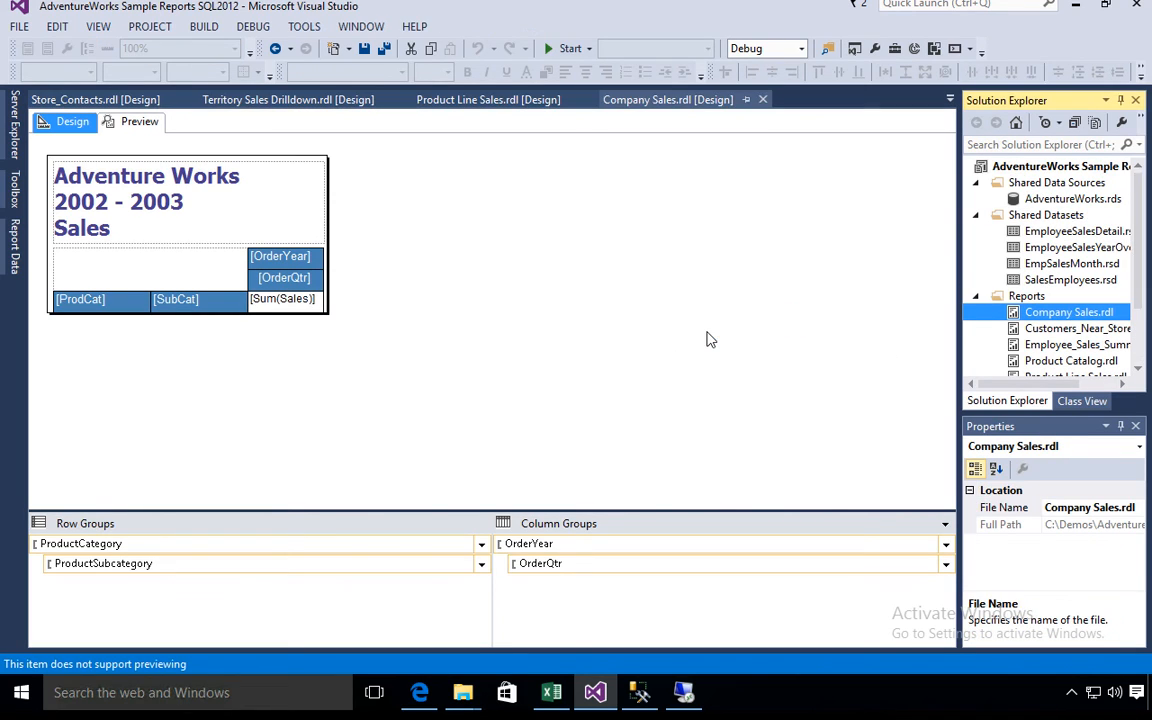
- Switch back to Edge and open the Documents library of the TESTDOMAIN Corporate Portal site
left_click(420, 692)
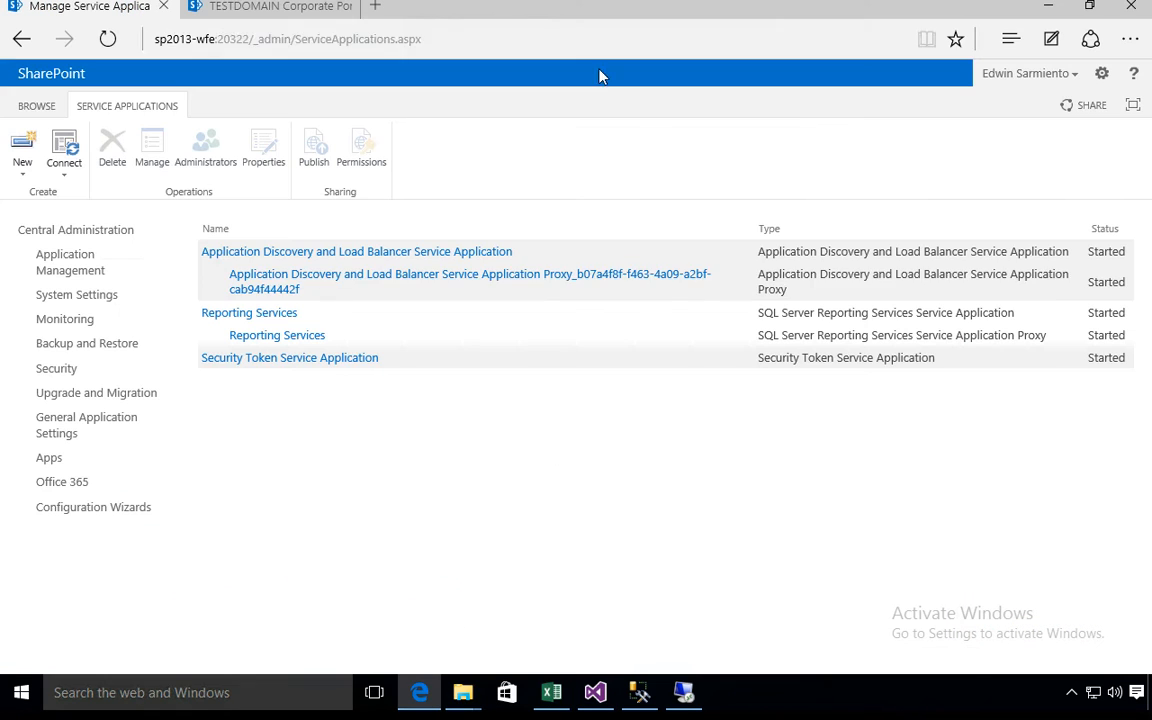
left_click(274, 10)
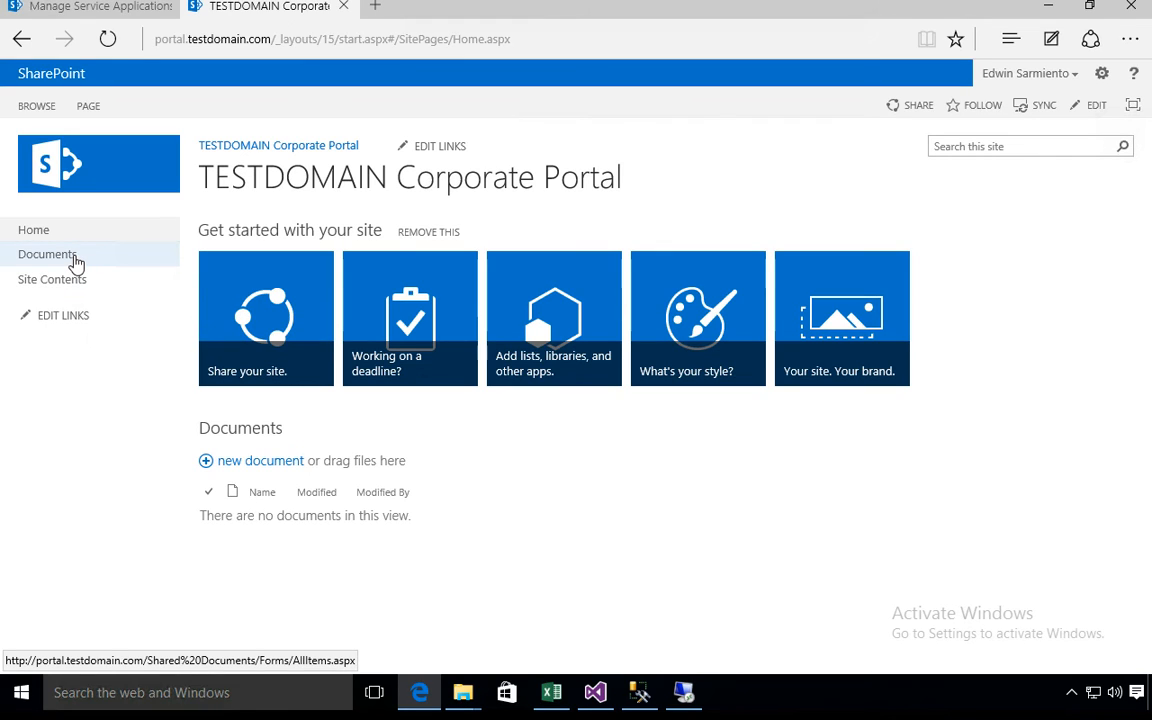
left_click(74, 259)
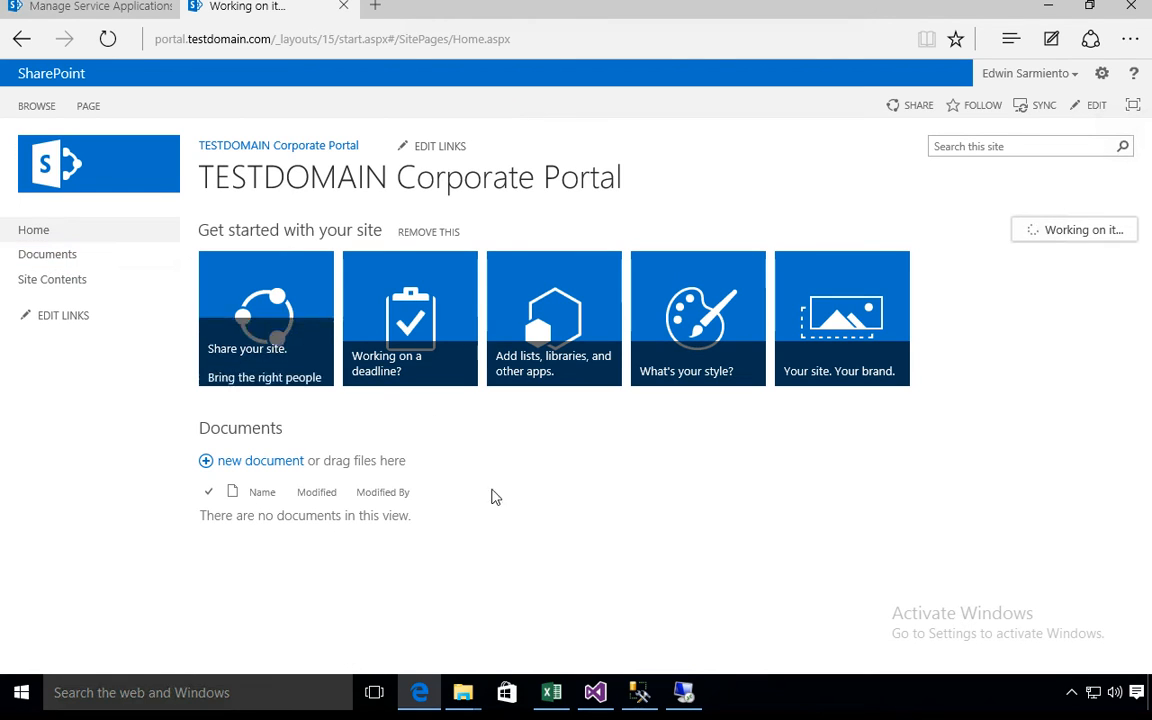
- Switch to Visual Studio and open the property pages of the AdventureWorks Sample Reports project
left_click(595, 692)
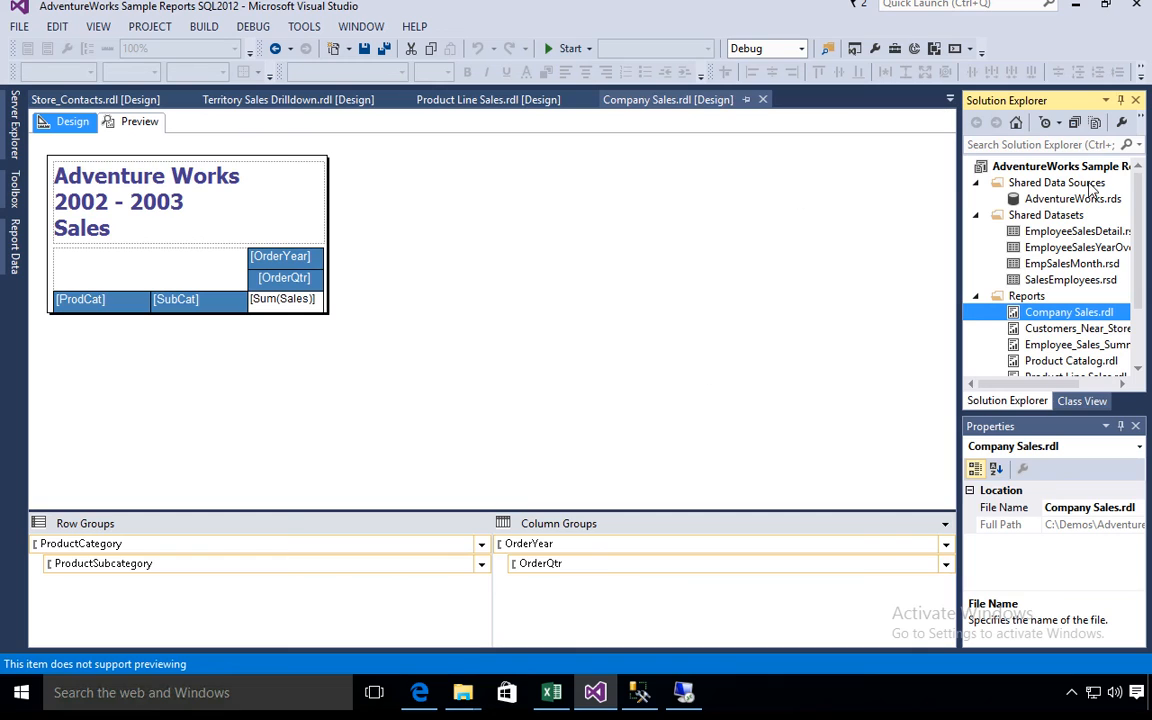
left_click(1060, 167)
right_click(1037, 174)
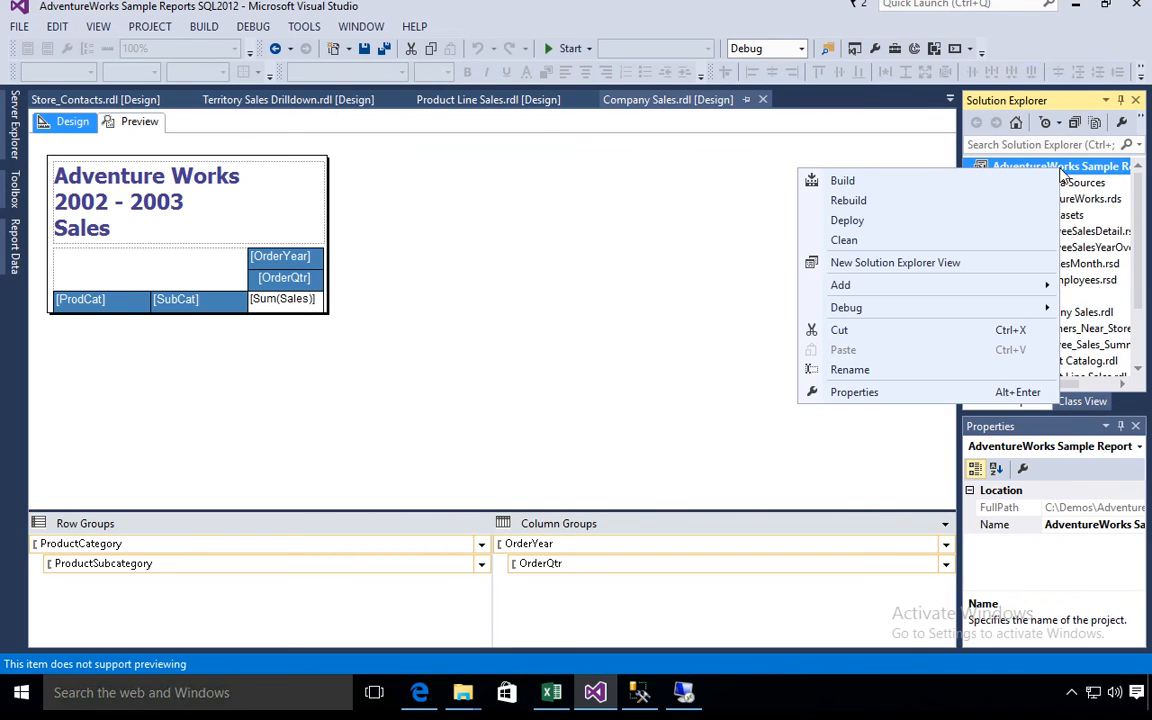
left_click(897, 399)
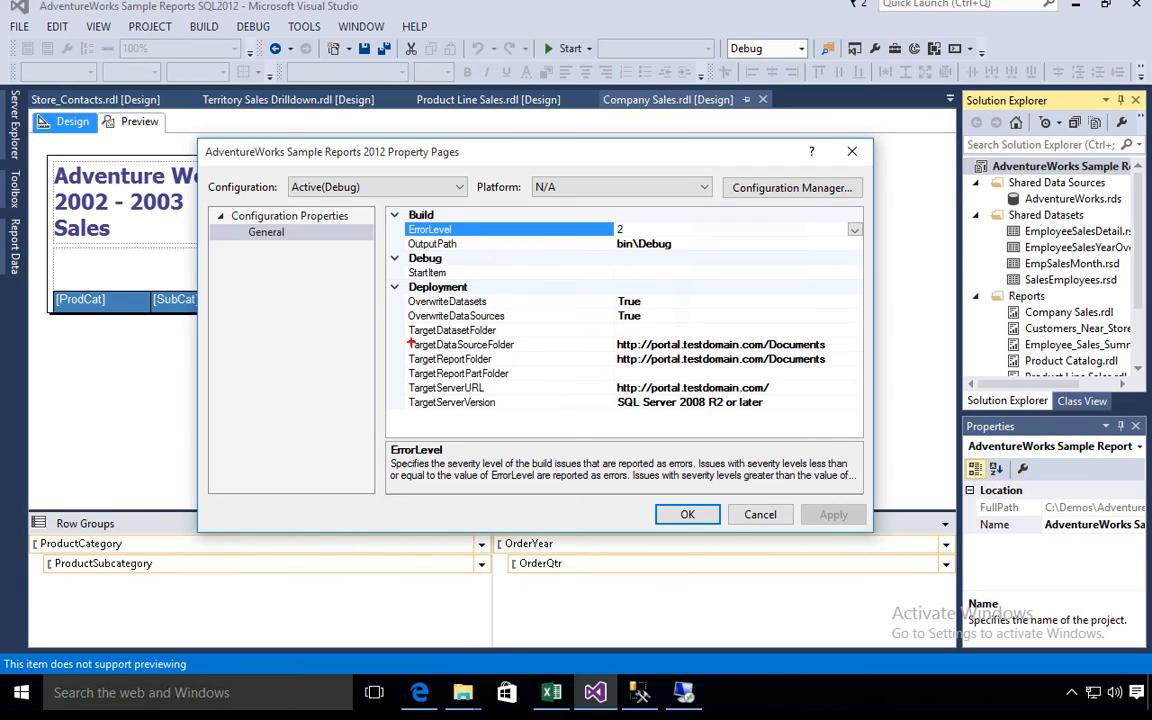
- Review the target data source and report folders in the project's deployment properties, then accept and close the property pages
mouse_move(406, 336)
left_mouse_down()
mouse_move(435, 366)
mouse_move(851, 364)
left_mouse_up()
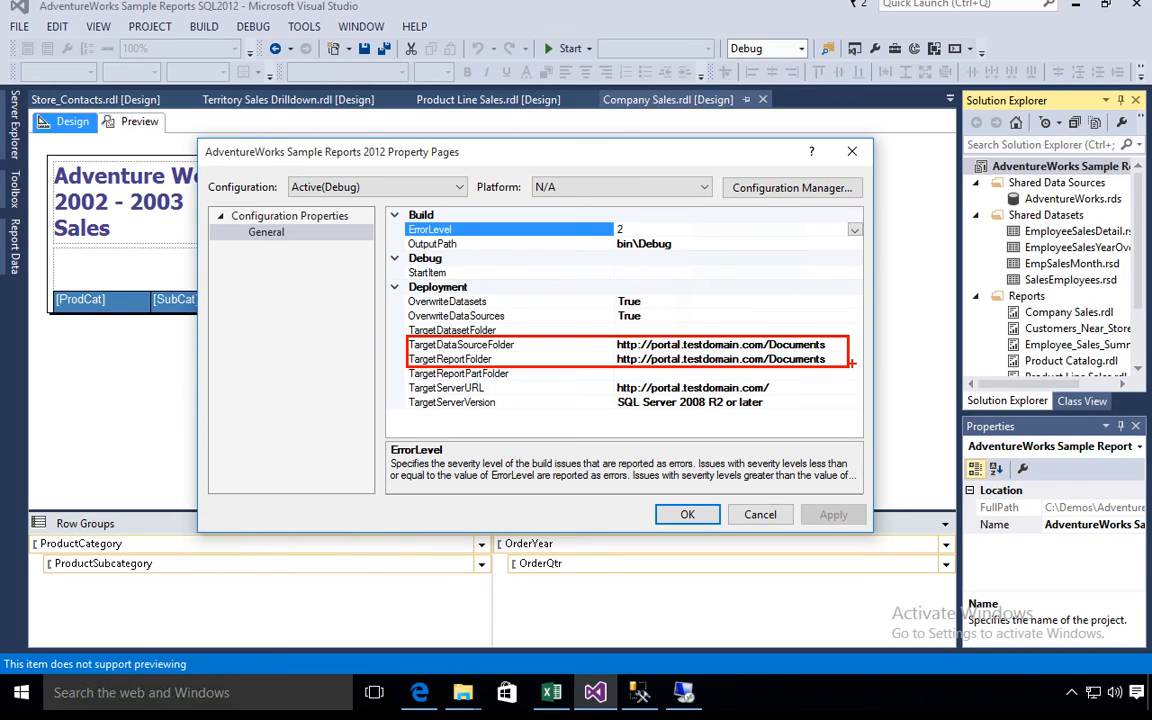
left_click(687, 514)
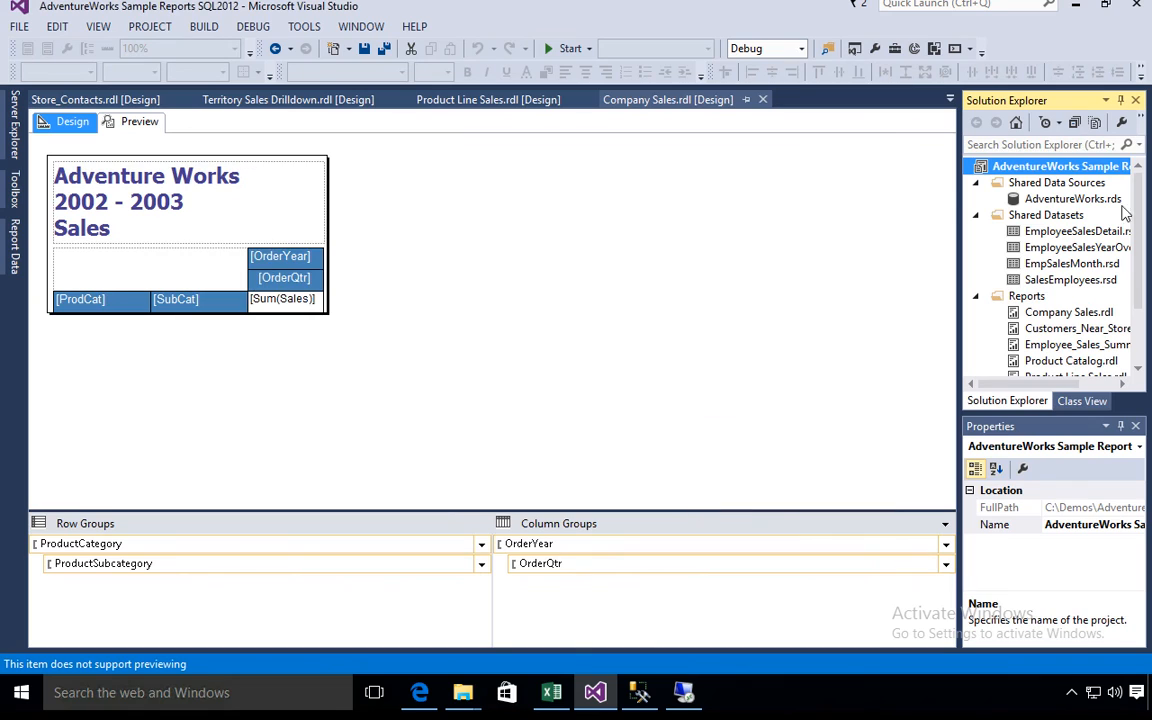
right_click(1051, 167)
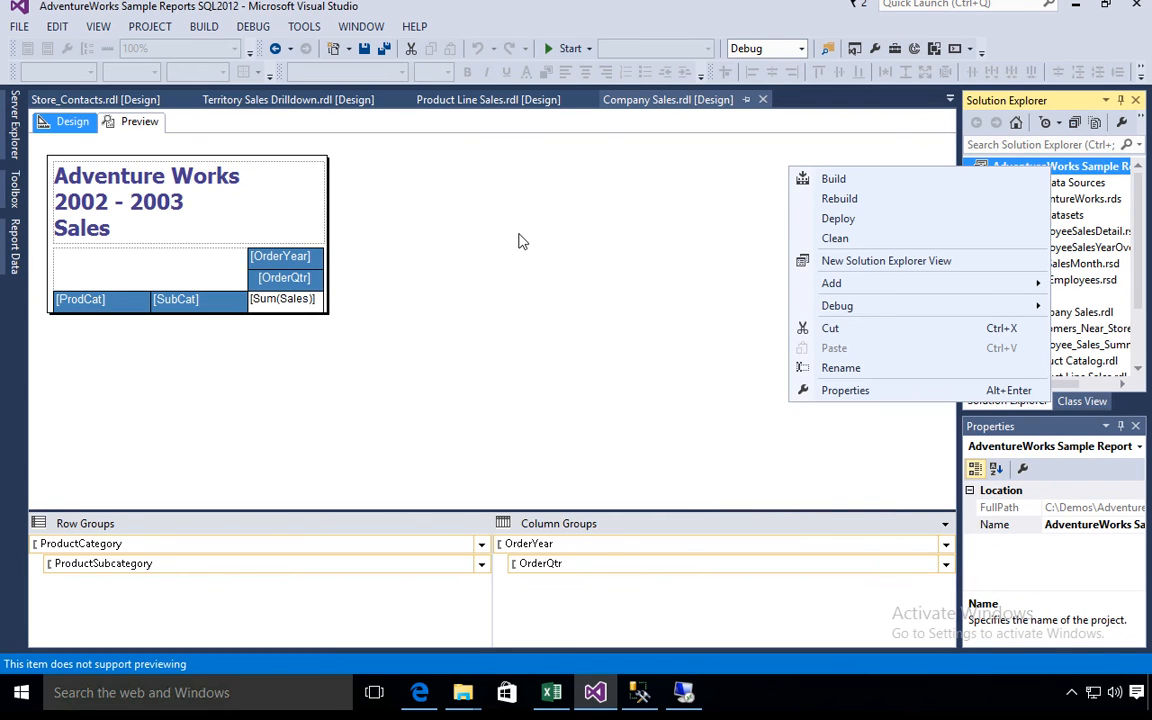
left_click(515, 241)
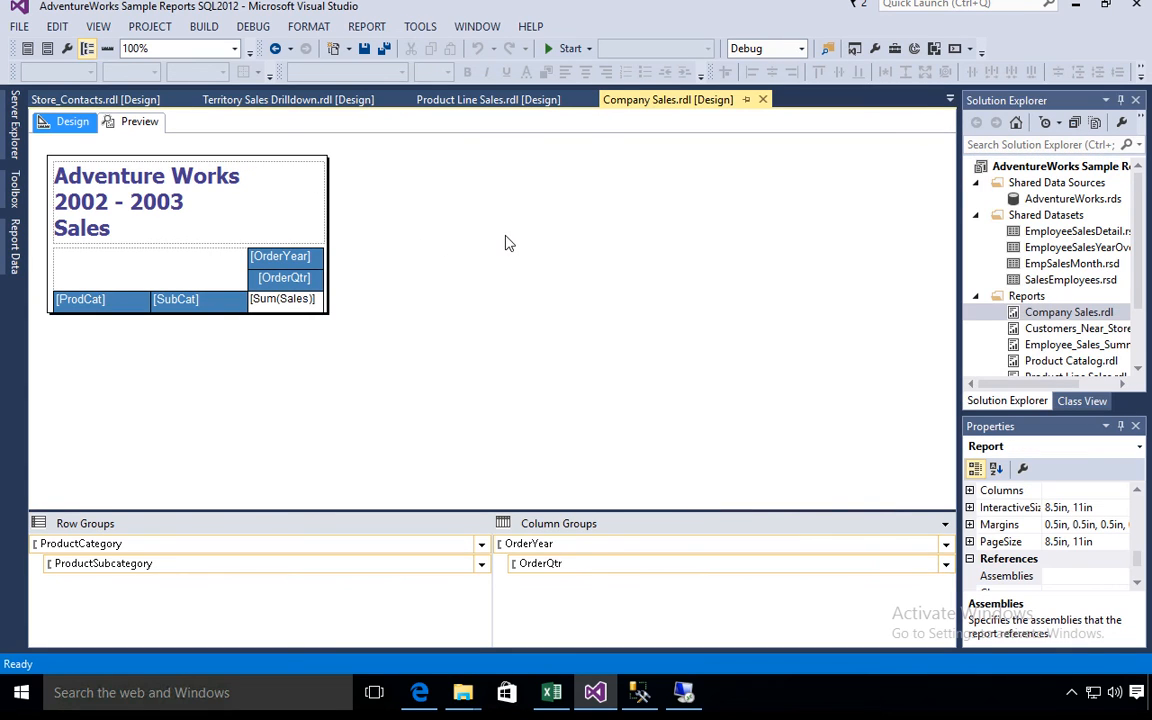
- Preview the Company Sales report, expanding and collapsing its Components category
left_click(122, 126)
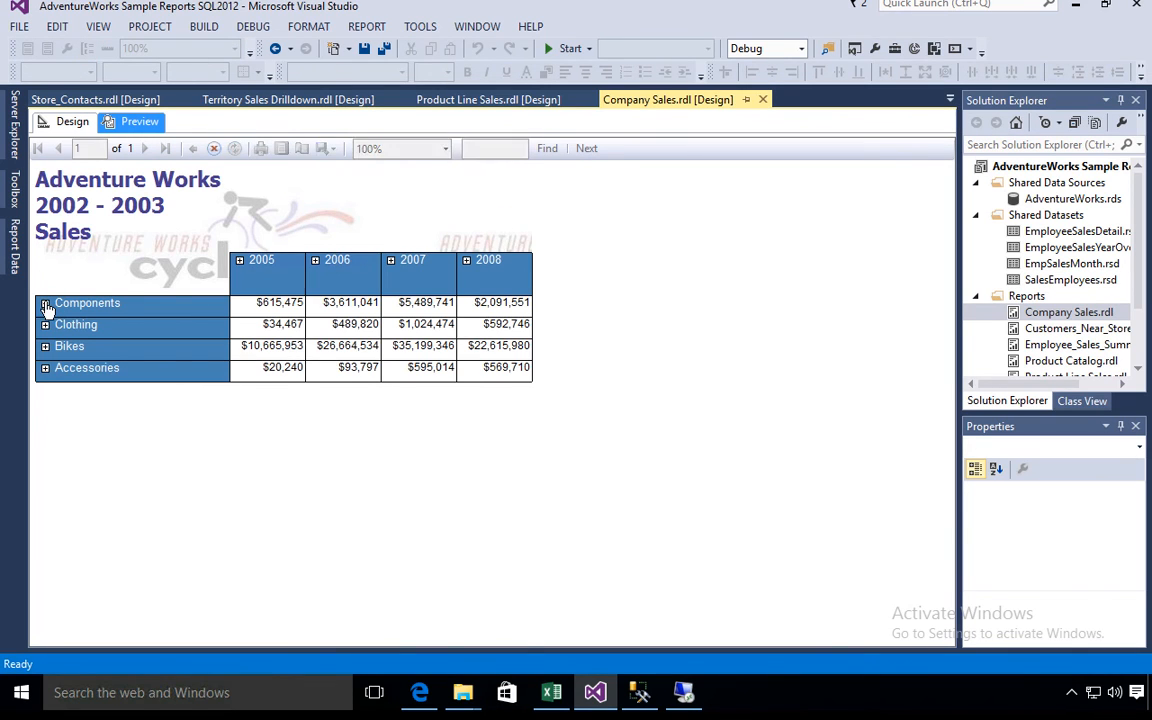
left_click(45, 304)
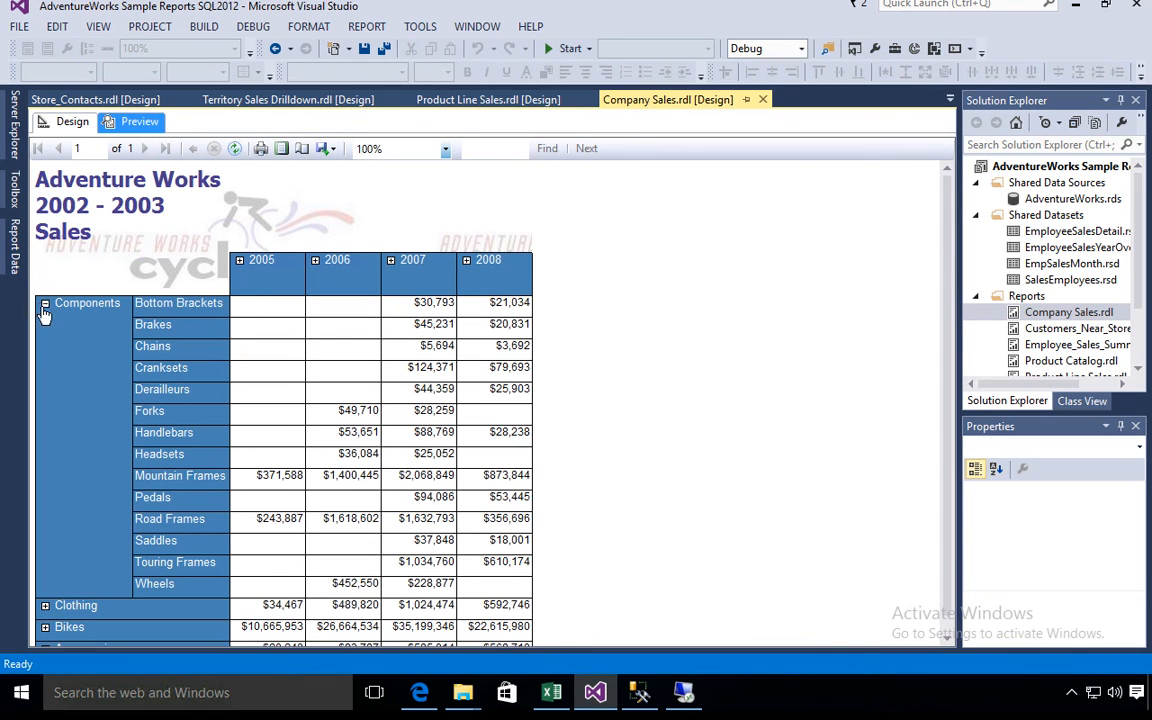
left_click(45, 303)
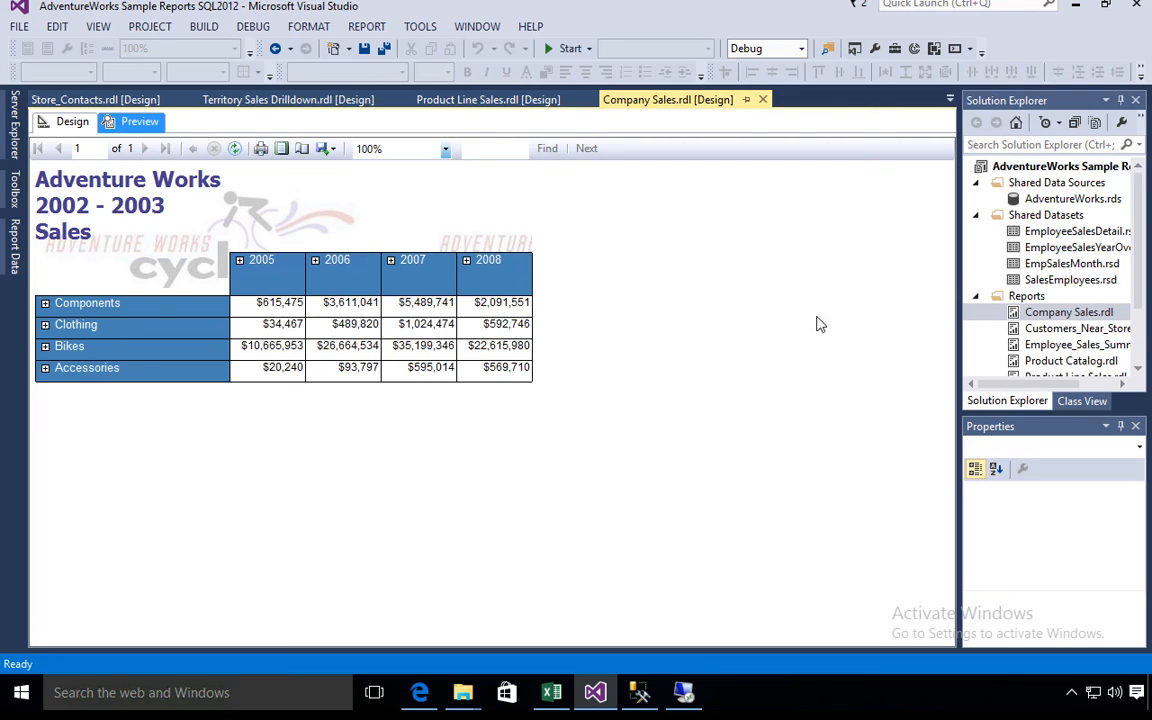
- Build the AdventureWorks Sample Reports project and deploy it to the SharePoint portal
right_click(1052, 168)
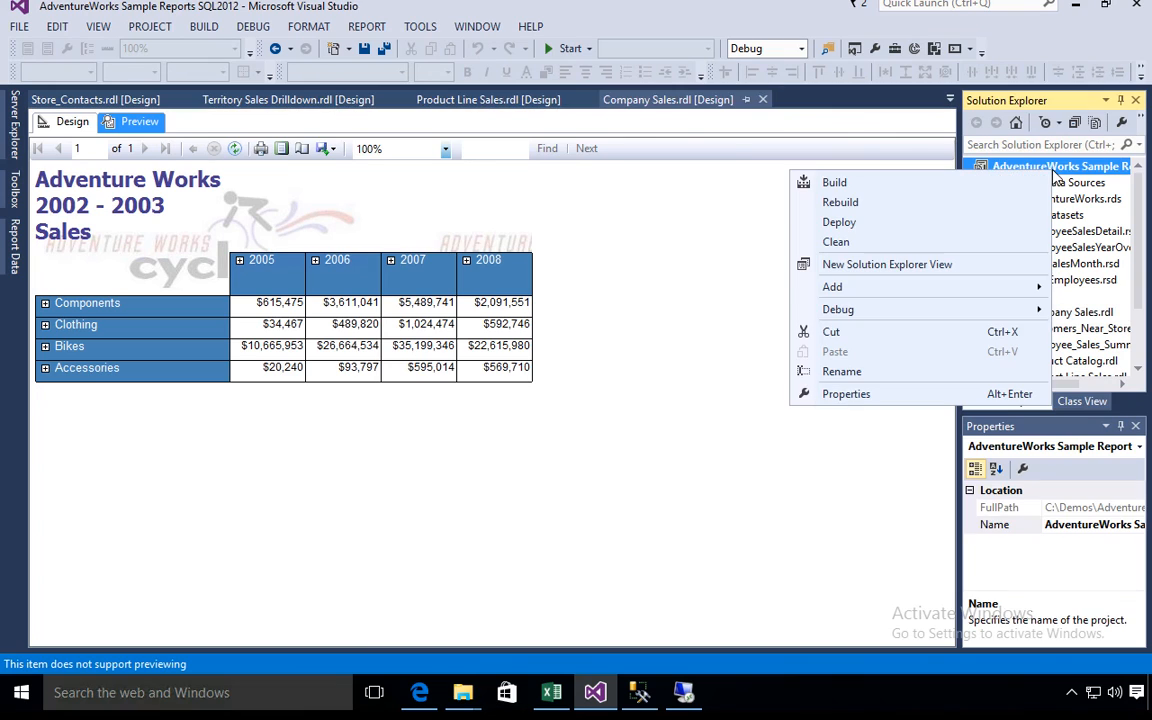
left_click(859, 186)
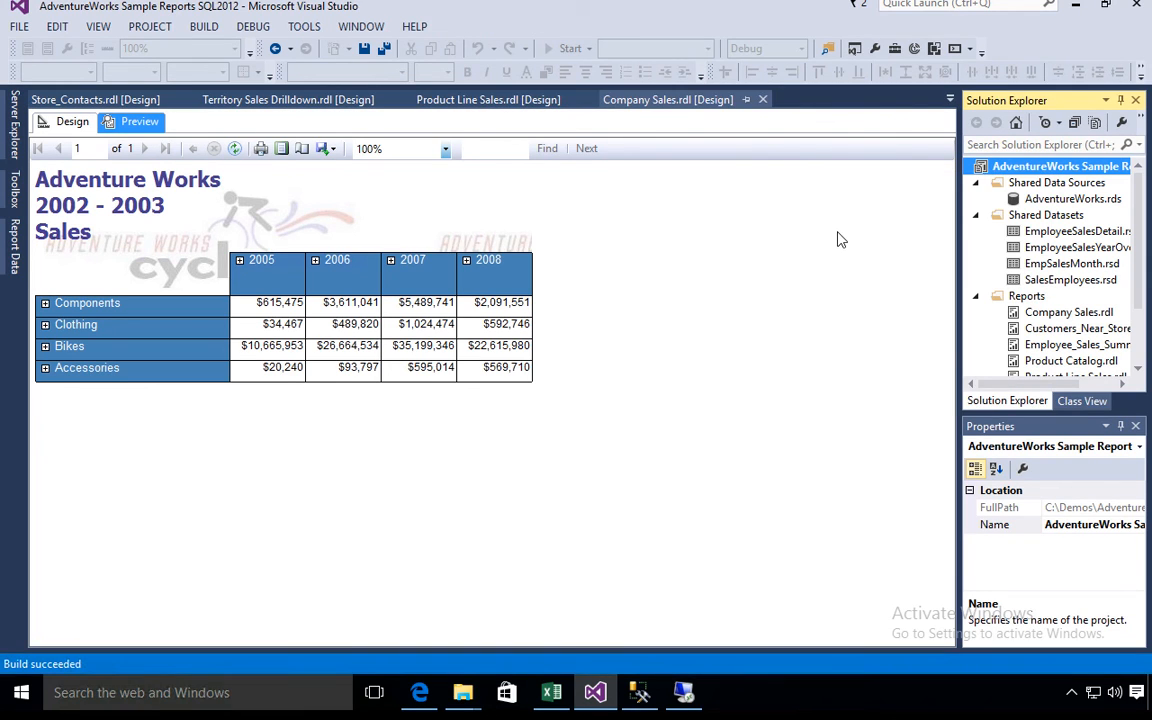
right_click(1100, 170)
left_click(930, 222)
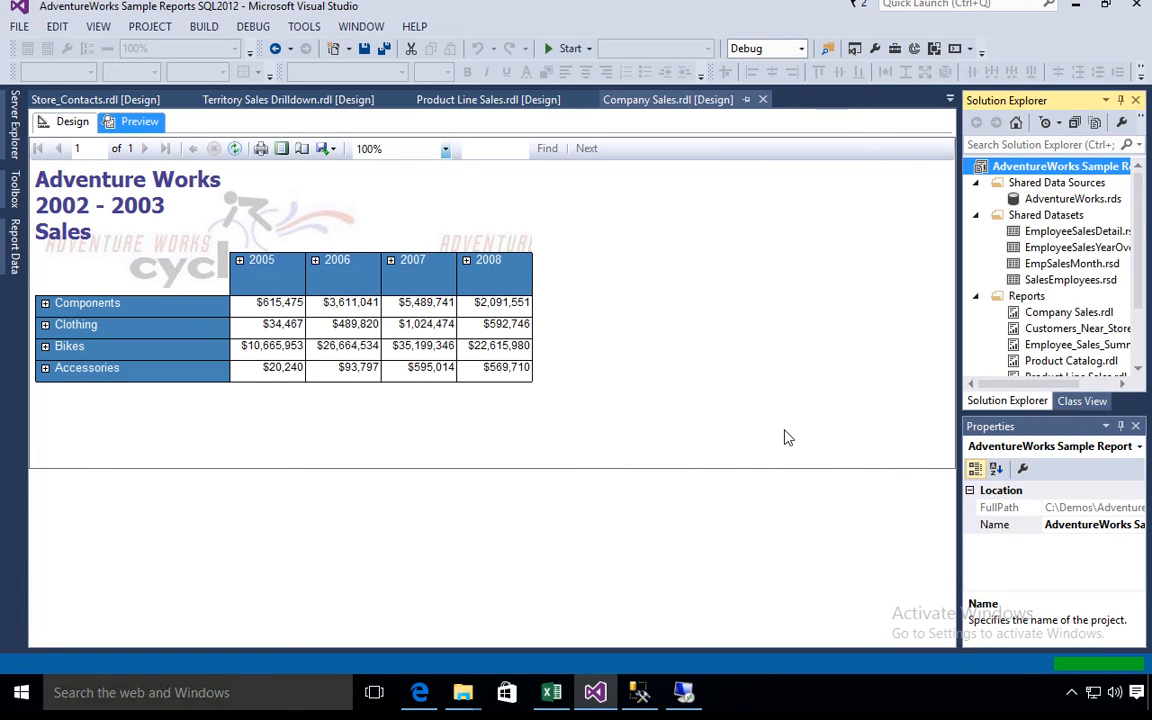
- Switch to Edge and refresh the portal's Documents library to check for the deployed items
left_click(436, 680)
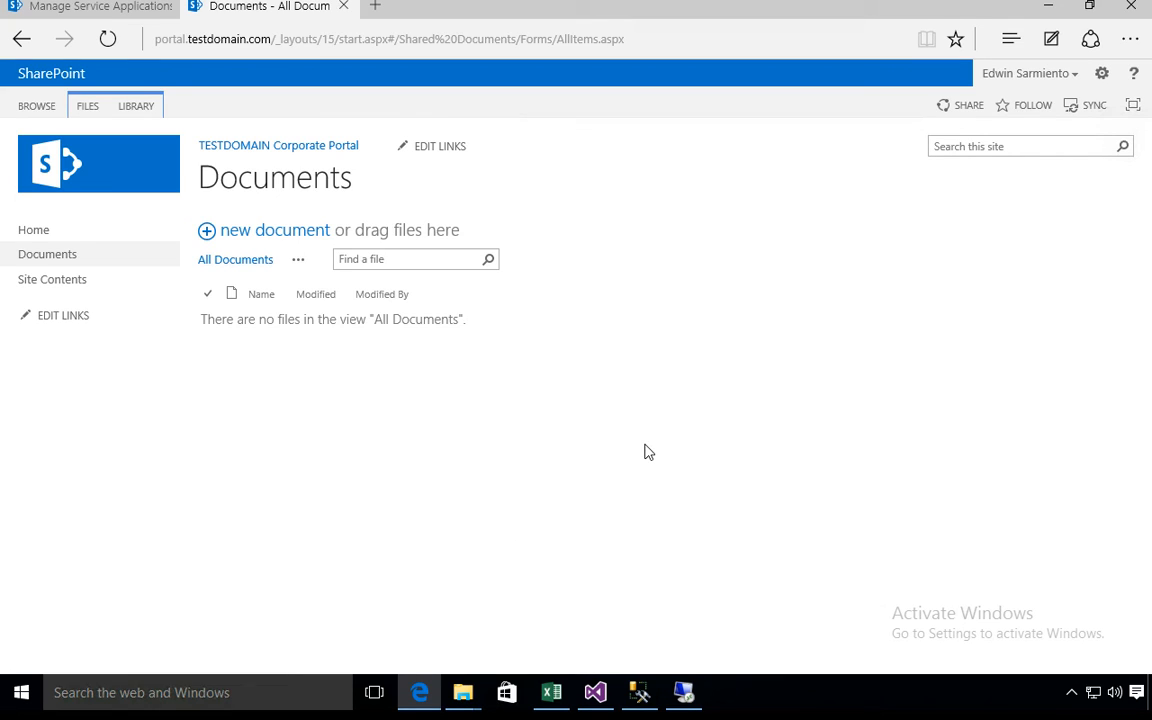
key("F5")
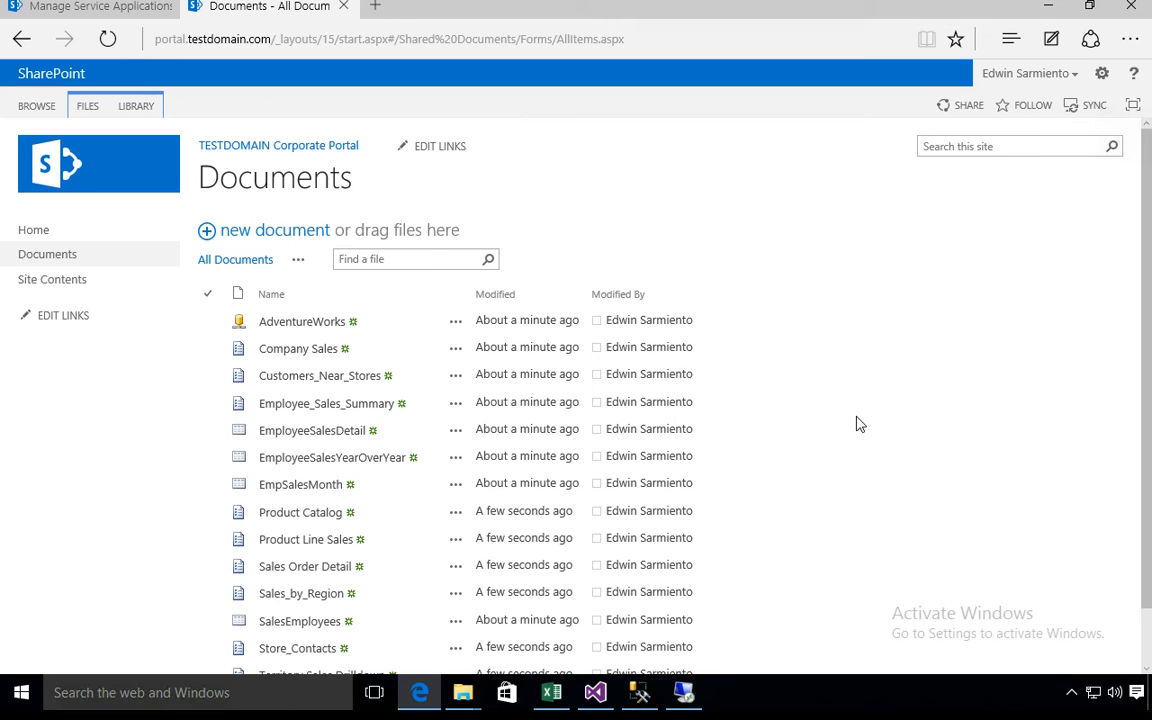
- Switch to Visual Studio and inspect the connection settings of the AdventureWorks.rds shared data source, closing them without changes
left_click(595, 692)
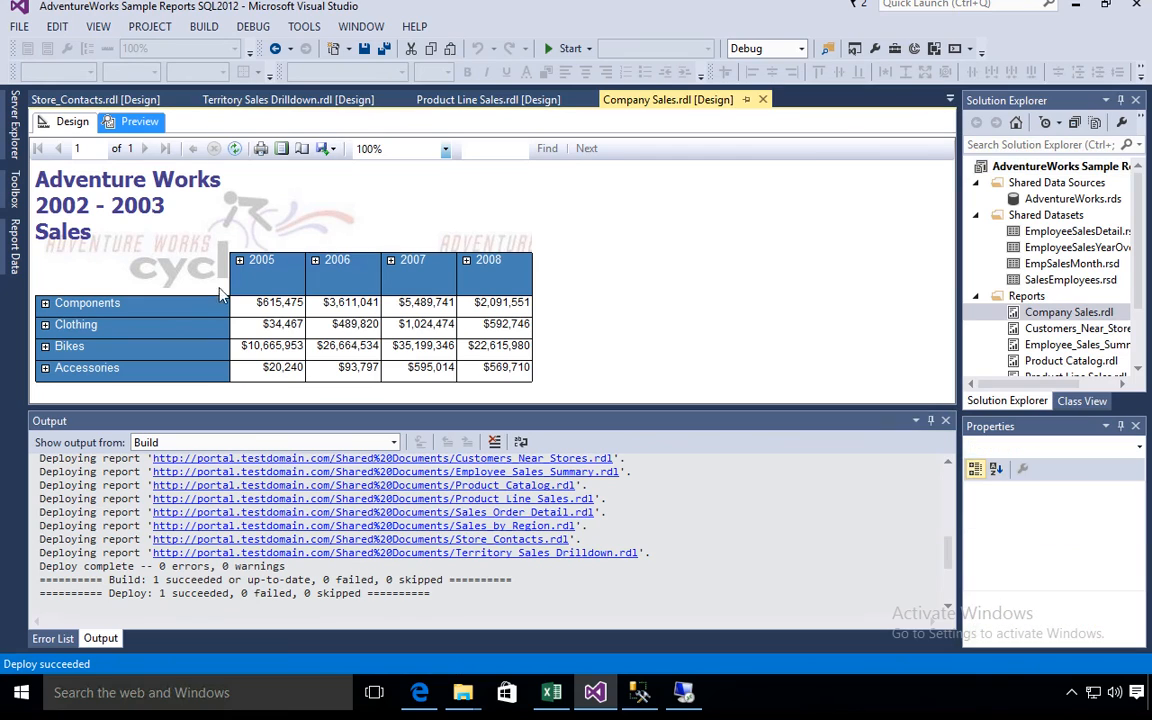
left_click(1068, 200)
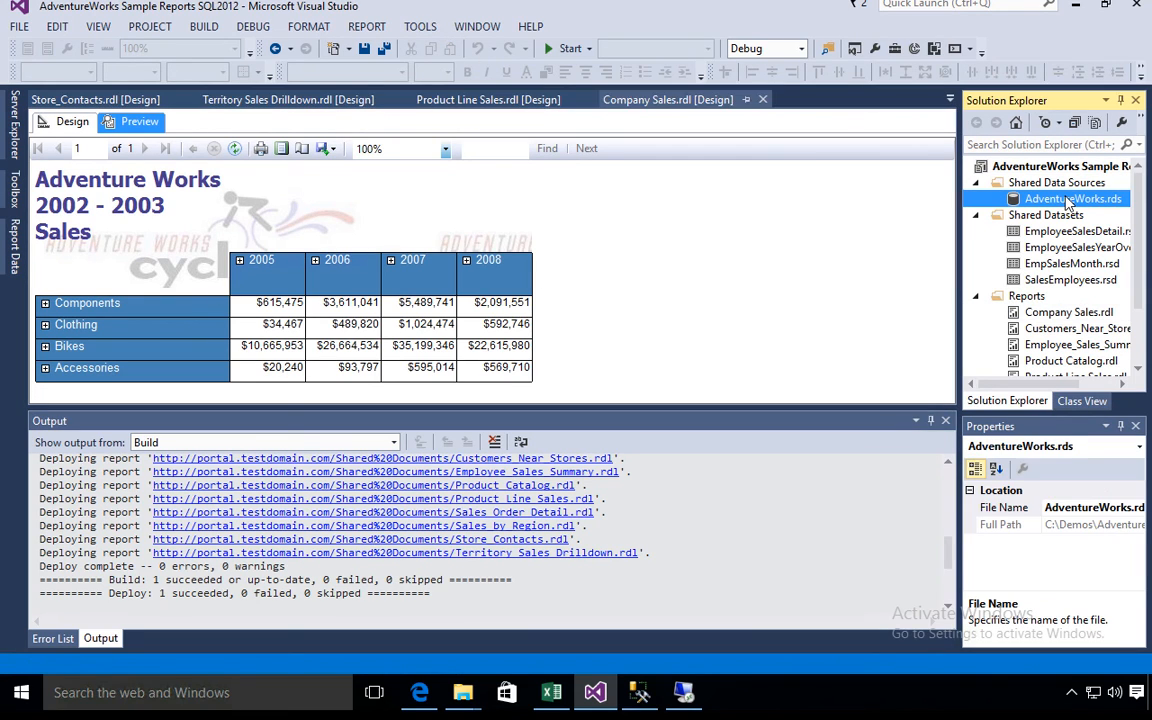
double_click(1068, 200)
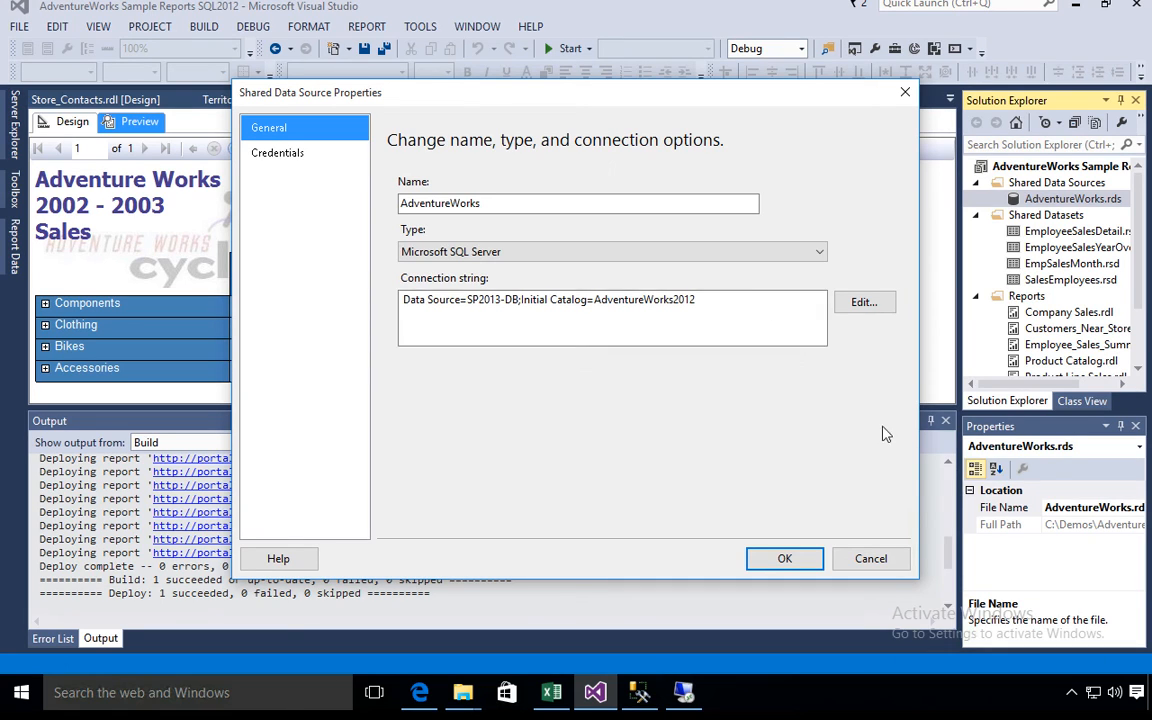
left_click(871, 558)
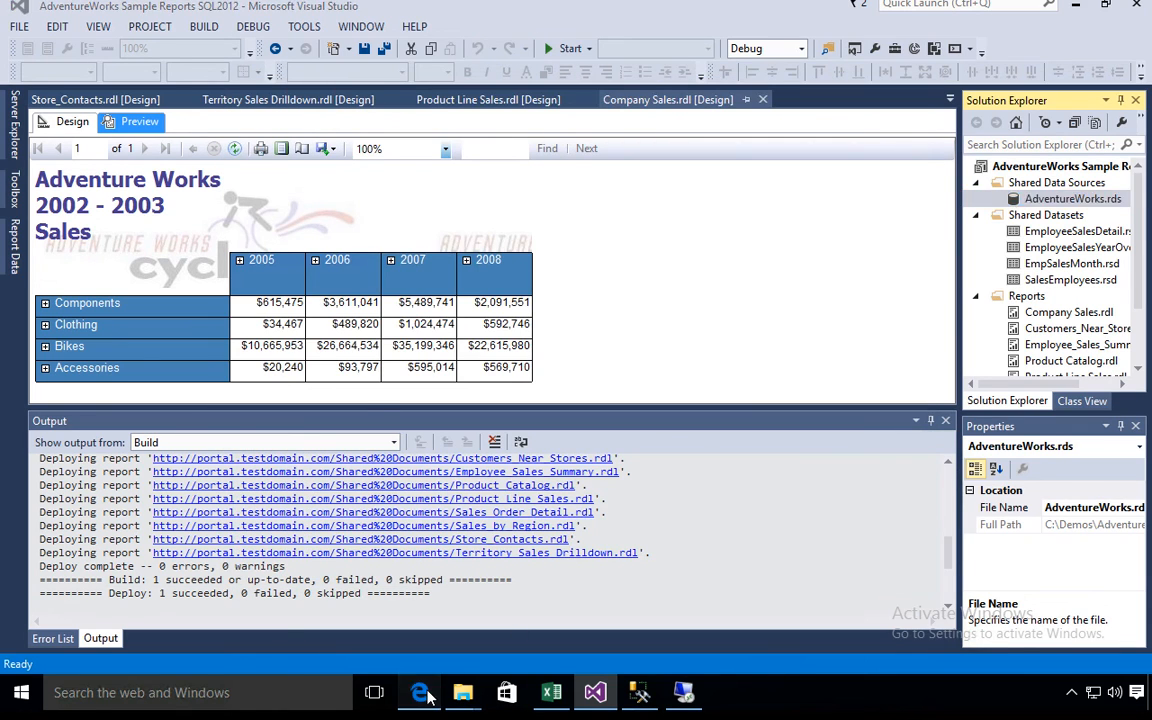
- Switch to Edge, open the deployed AdventureWorks data source and examine its connection string and authentication setting
left_click(421, 688)
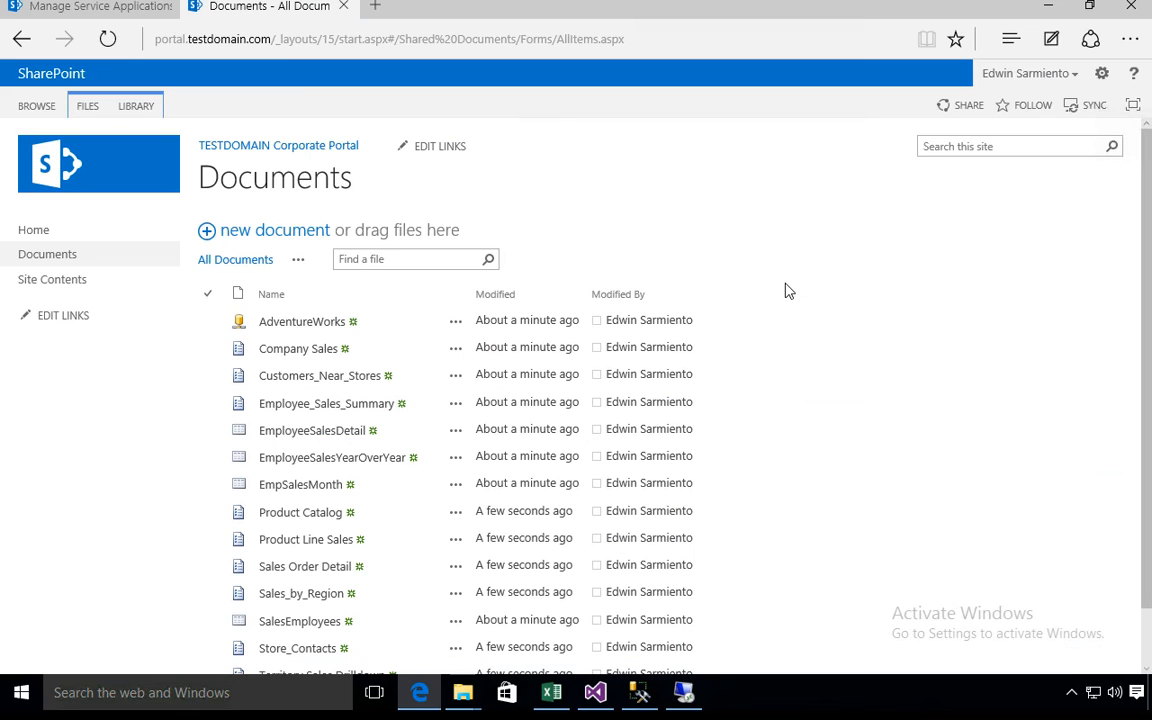
left_click(325, 326)
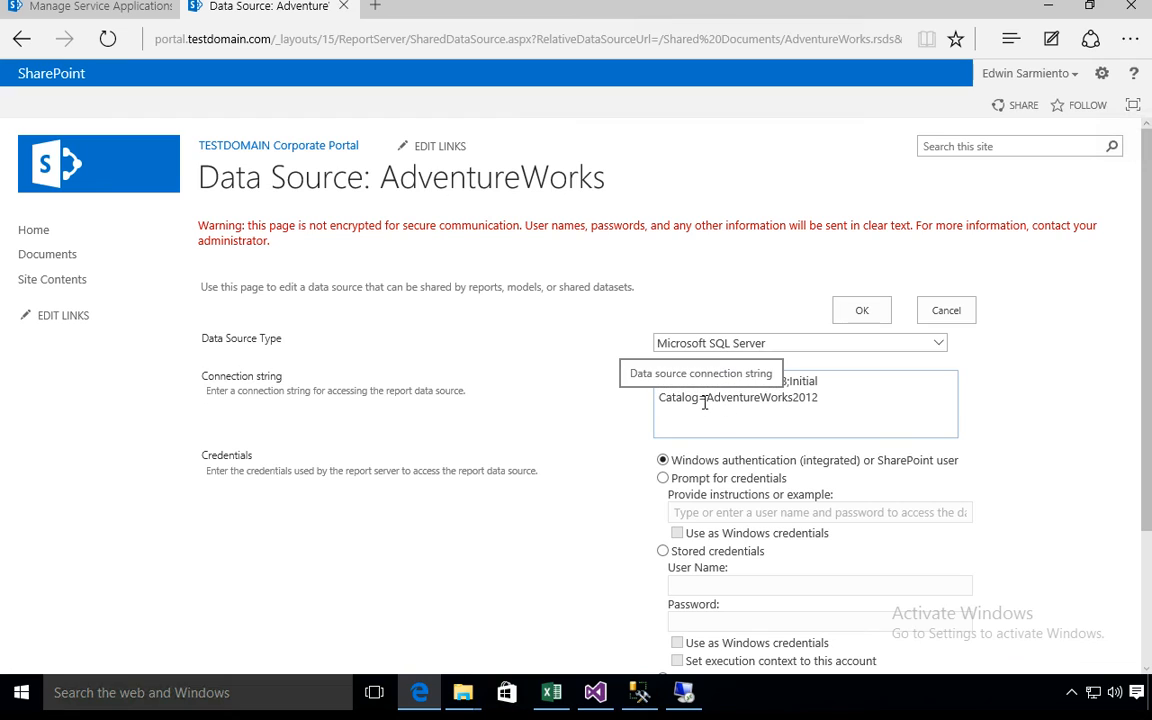
left_click_drag(708, 400, 820, 399)
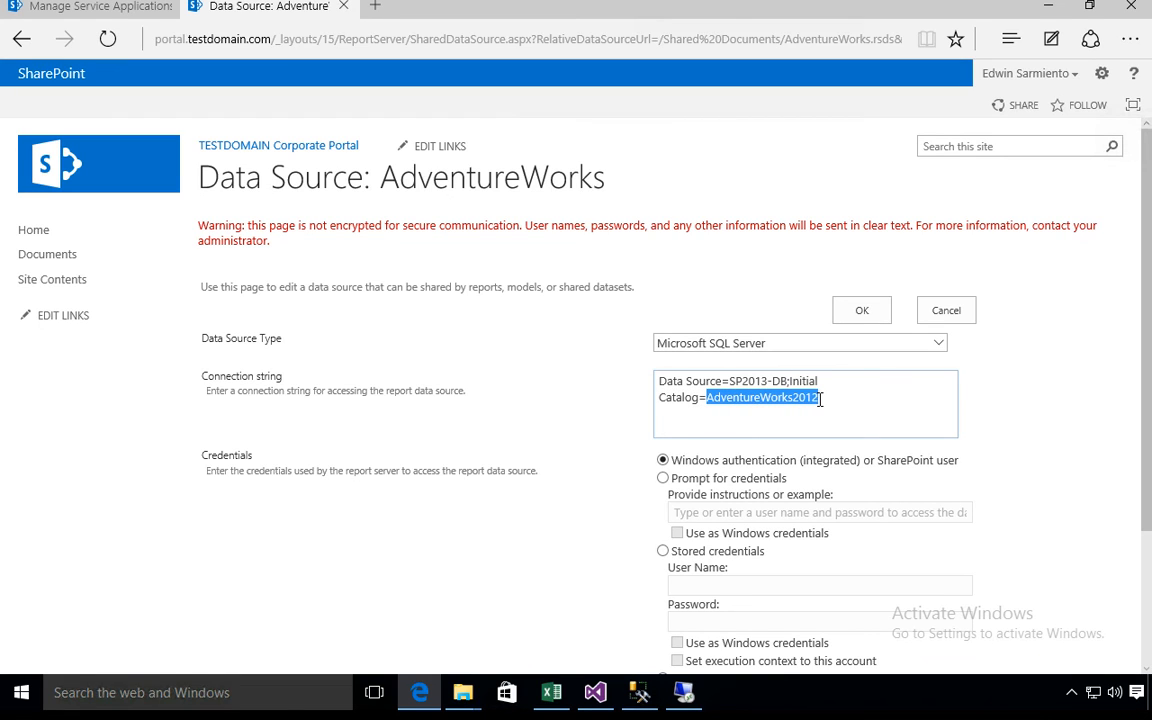
left_click(749, 461)
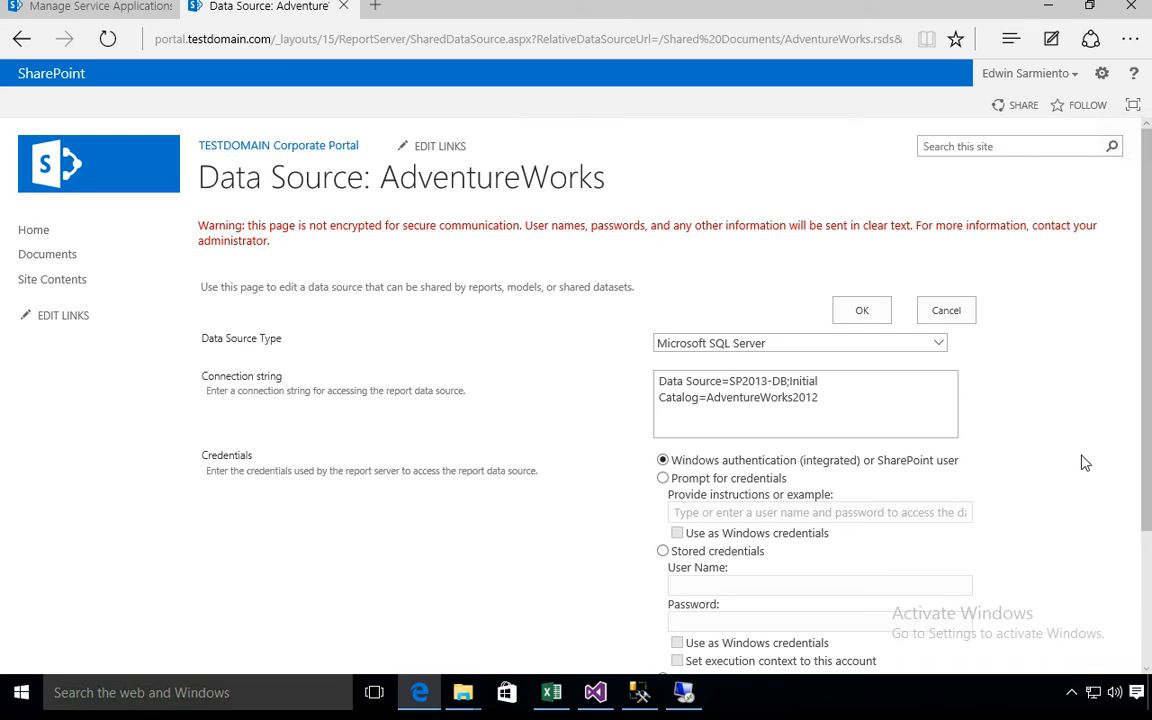
- Set the data source to stored credentials with user name TESTDOMAIN\spapp and the account password, enabling their use as Windows credentials
scroll(1134, 550, "down", 3)
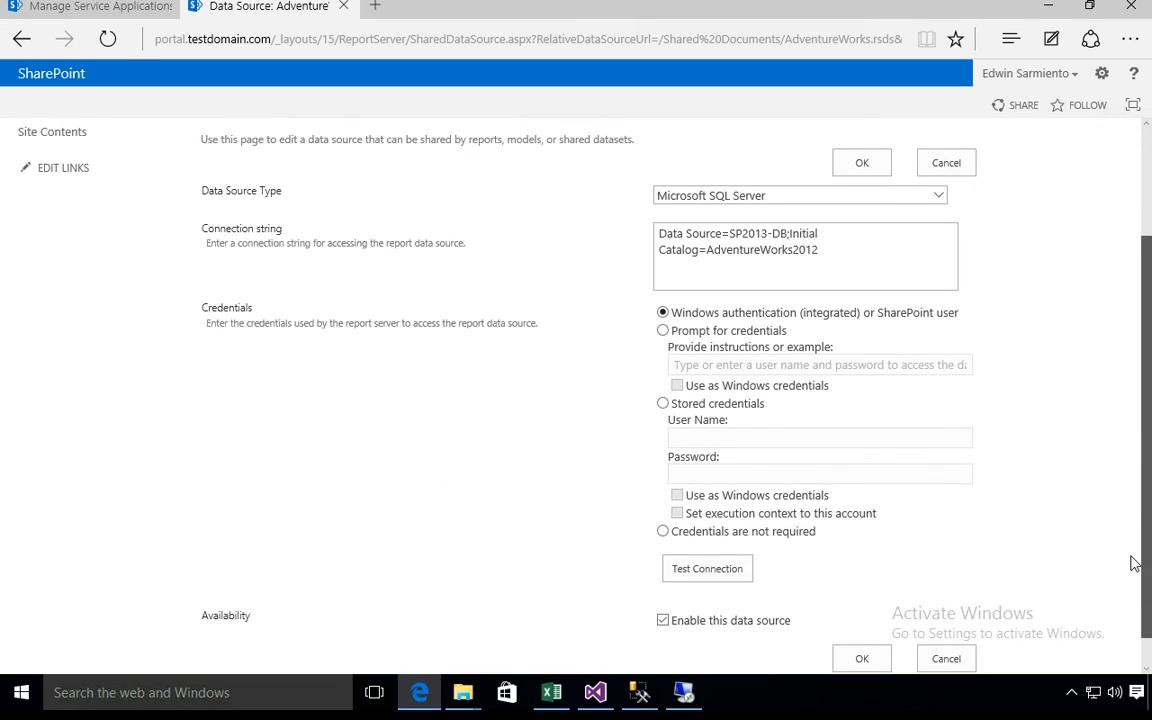
left_click(662, 403)
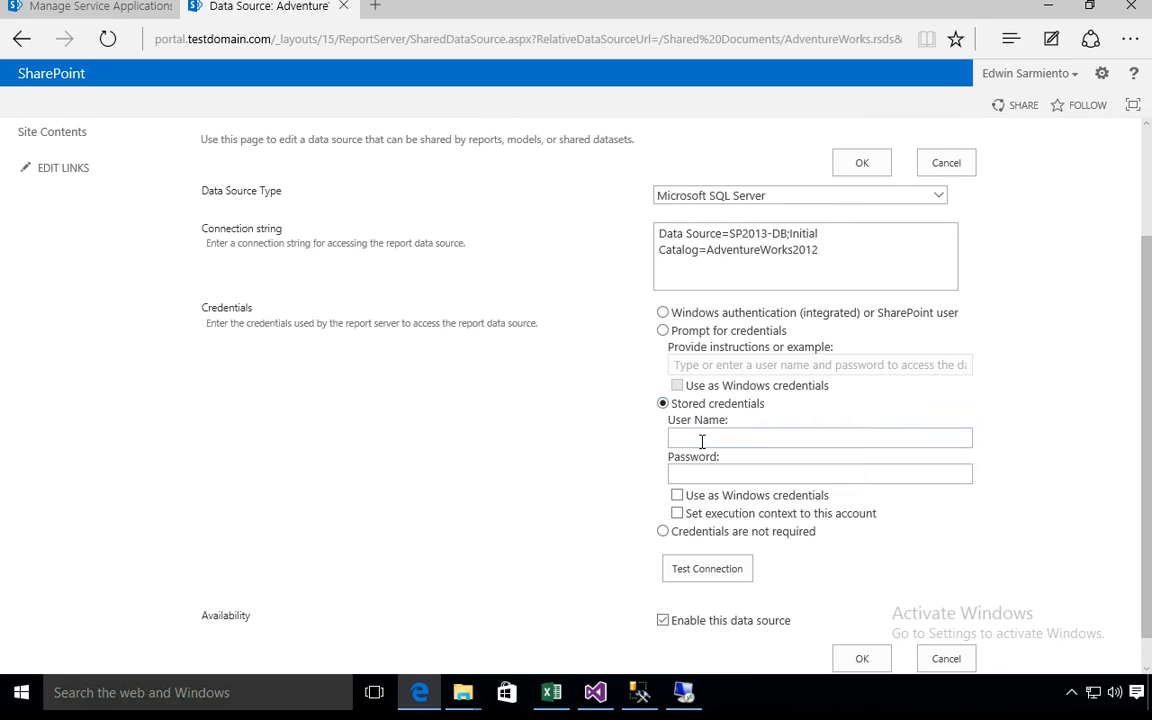
type("TESTDOMAIN\\spapp")
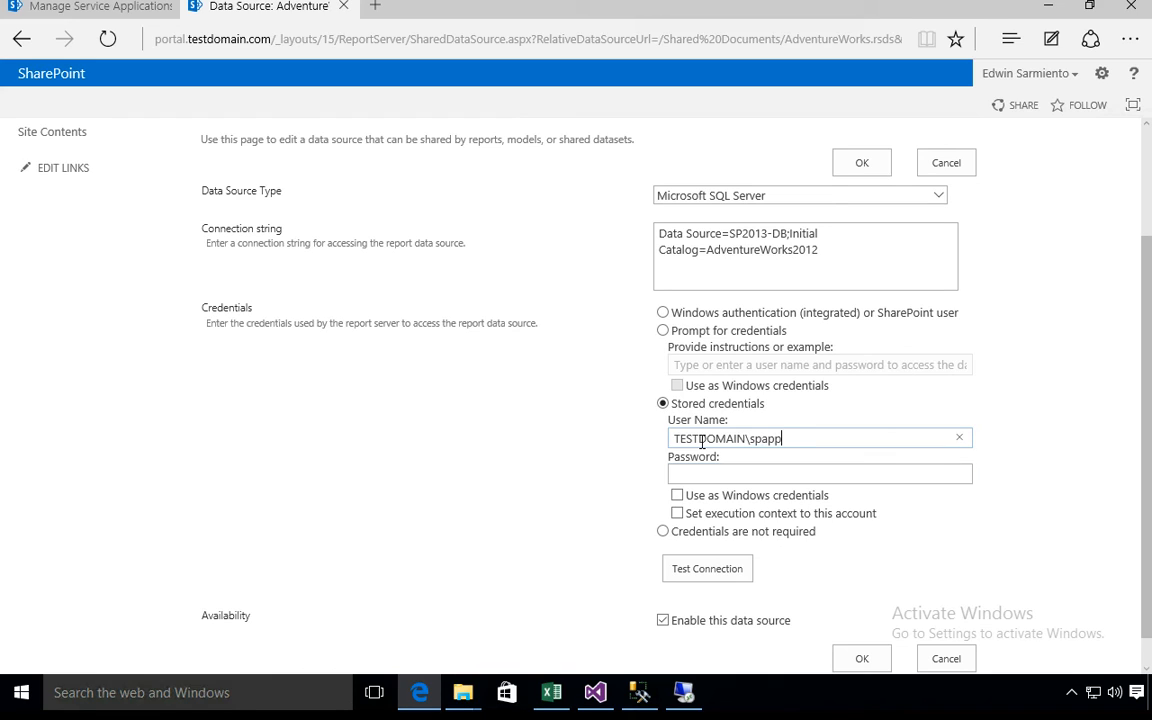
key("Tab")
type("P@ssw0rd")
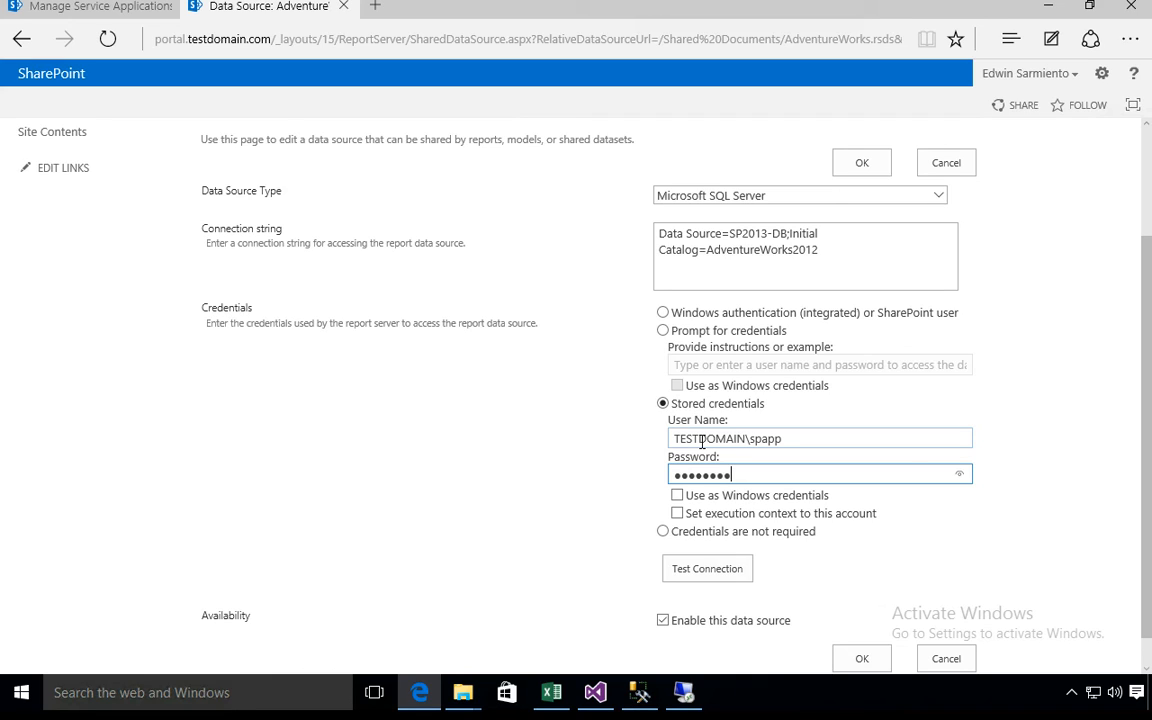
left_click(677, 495)
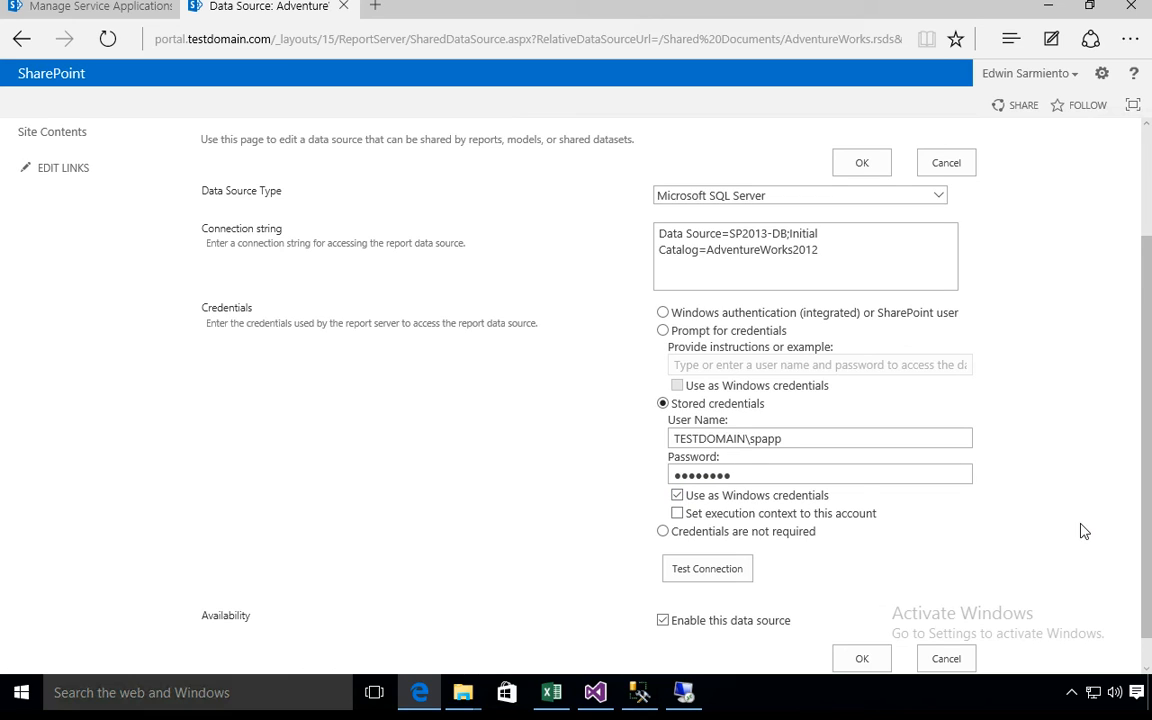
- Test the data source connection, decline saving the password in the browser, and save the data source settings
left_click(707, 568)
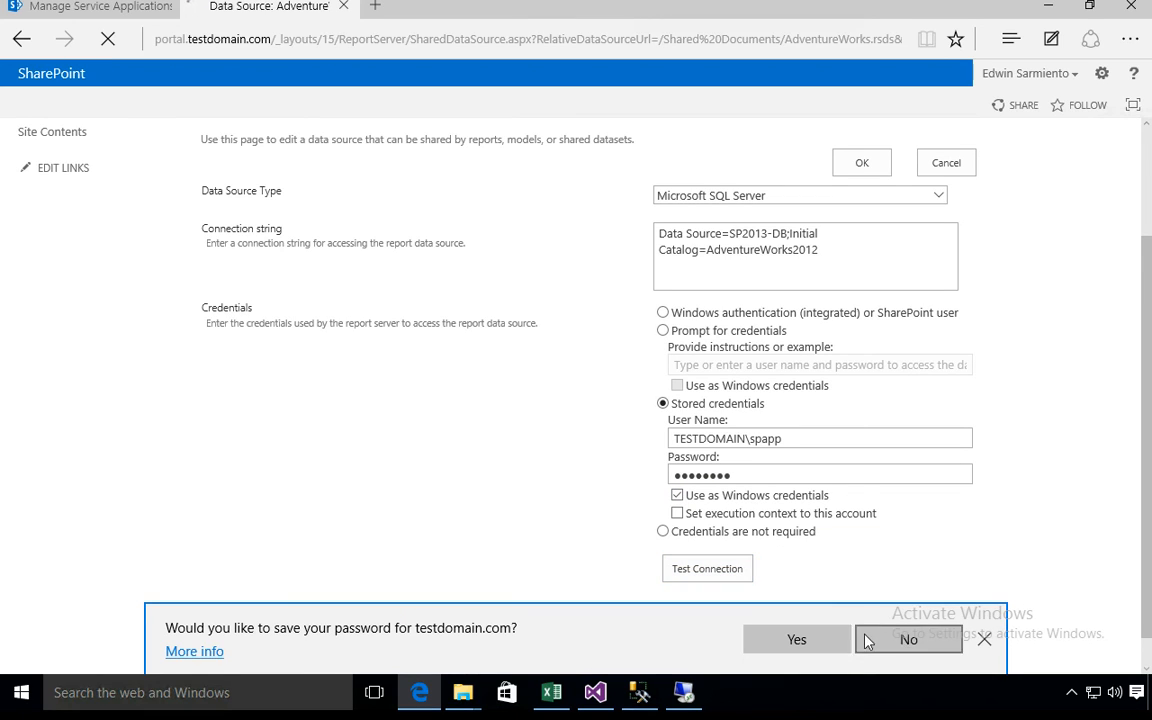
left_click(882, 644)
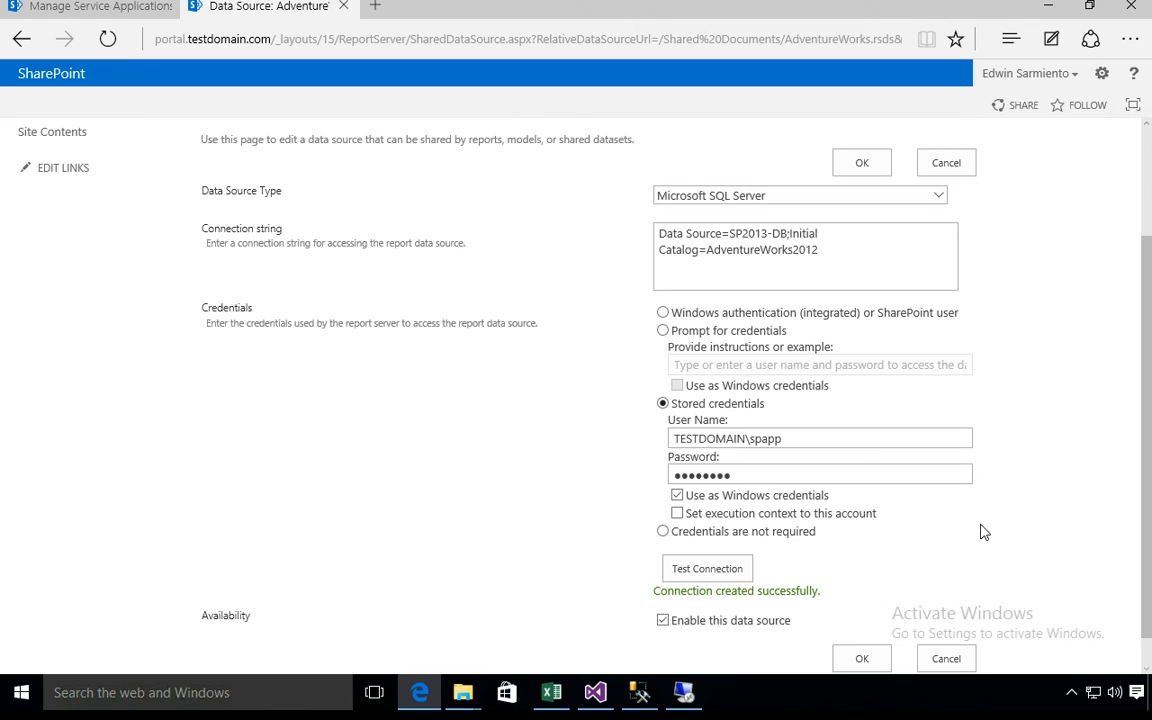
left_click(880, 661)
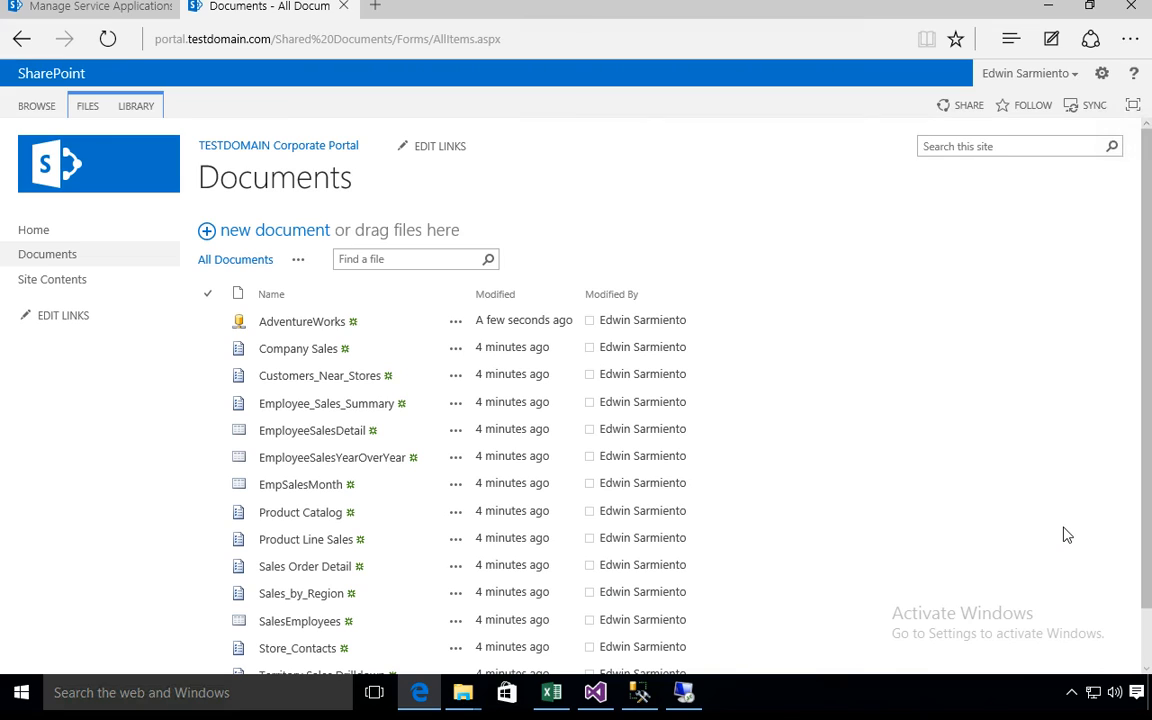
- Open the Company Sales report from the library, expand its Components category and return to the Documents library
left_click(298, 349)
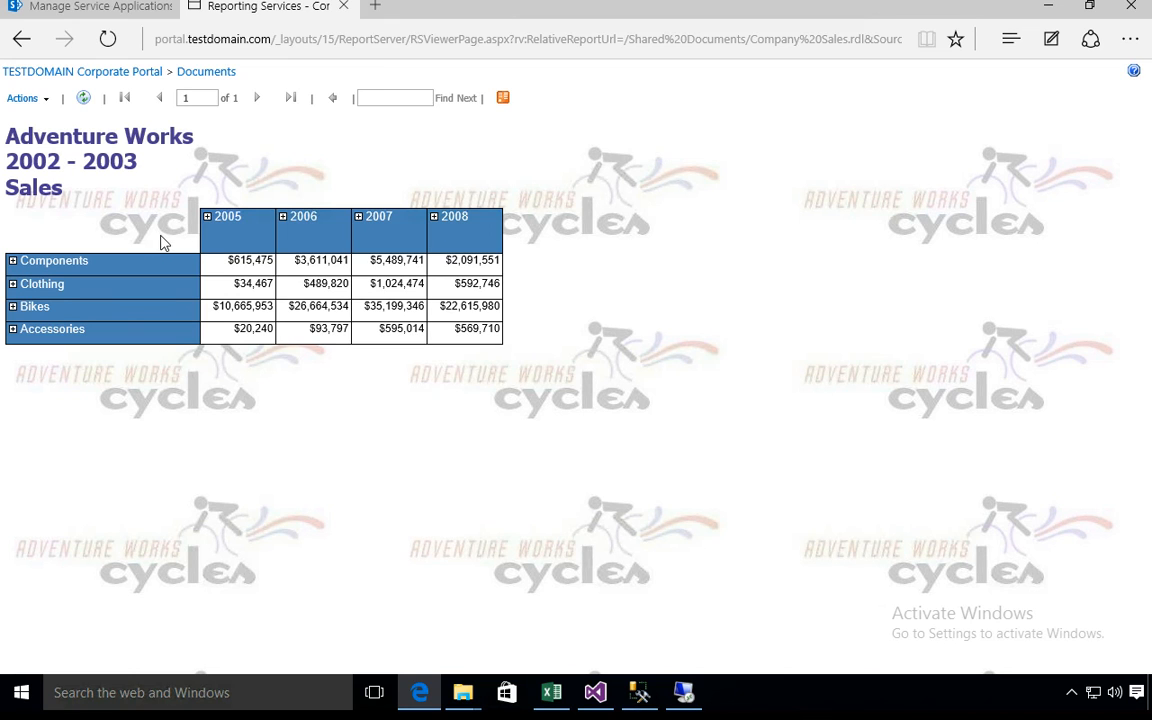
left_click(13, 261)
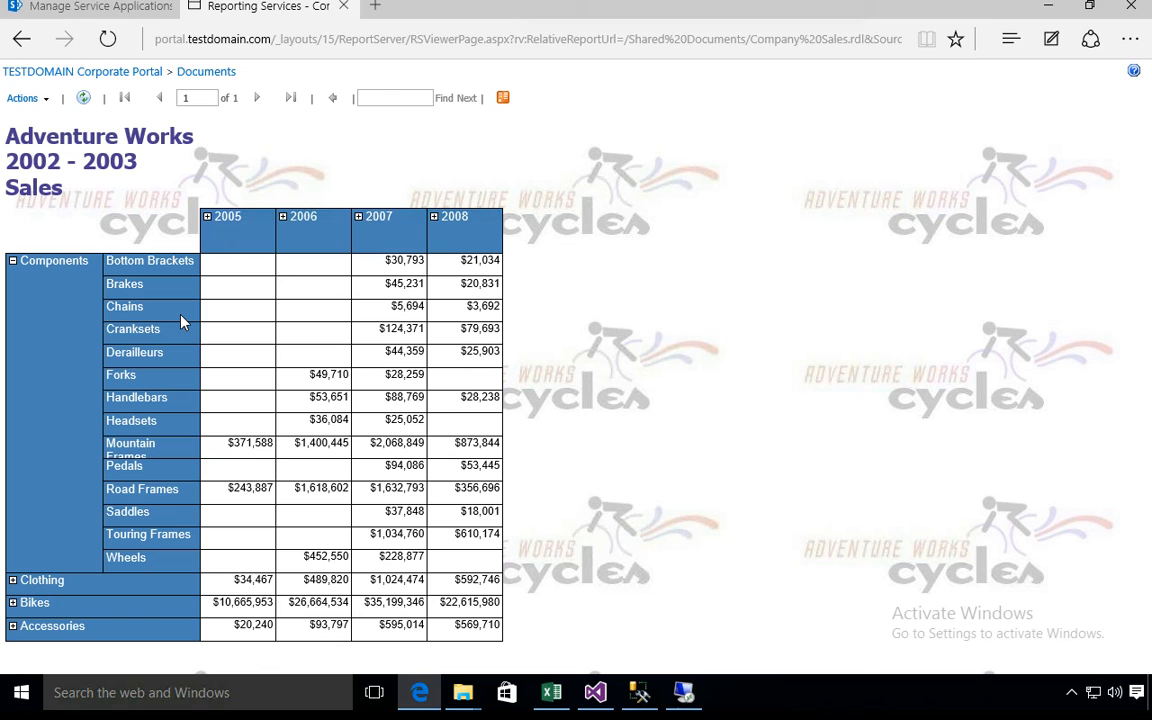
left_click(22, 38)
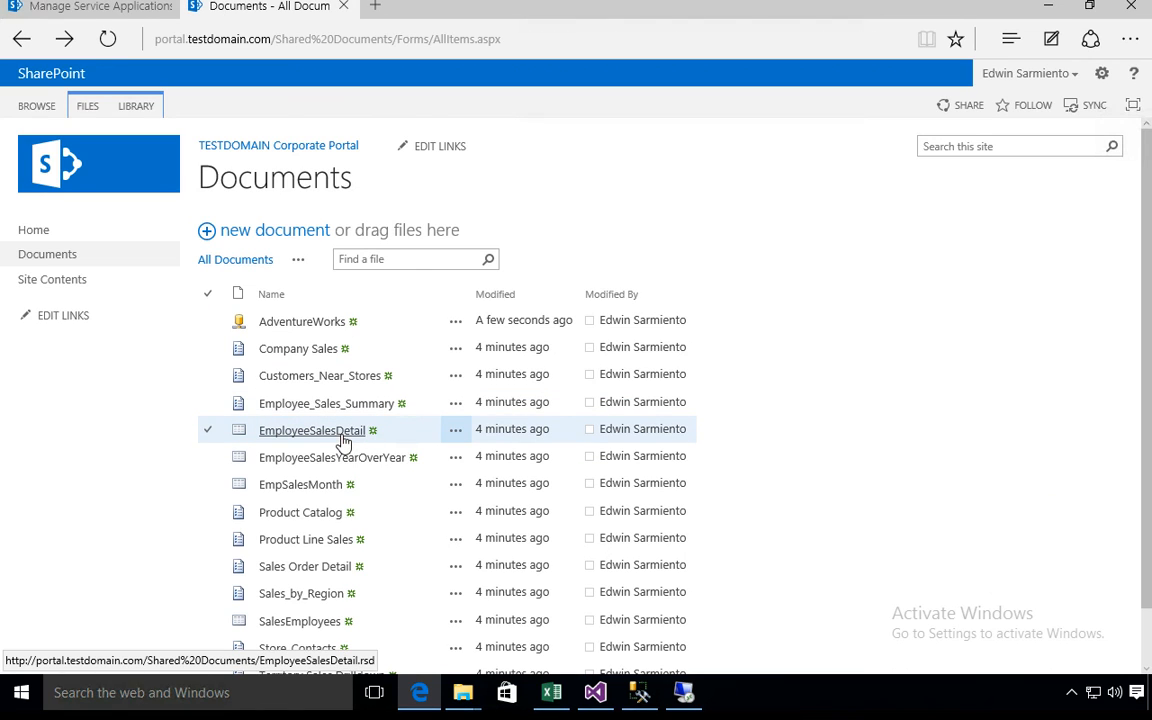
- Download the EmployeeSalesDetail dataset file, dismiss the download notice and open the Product Catalog report
left_click(341, 437)
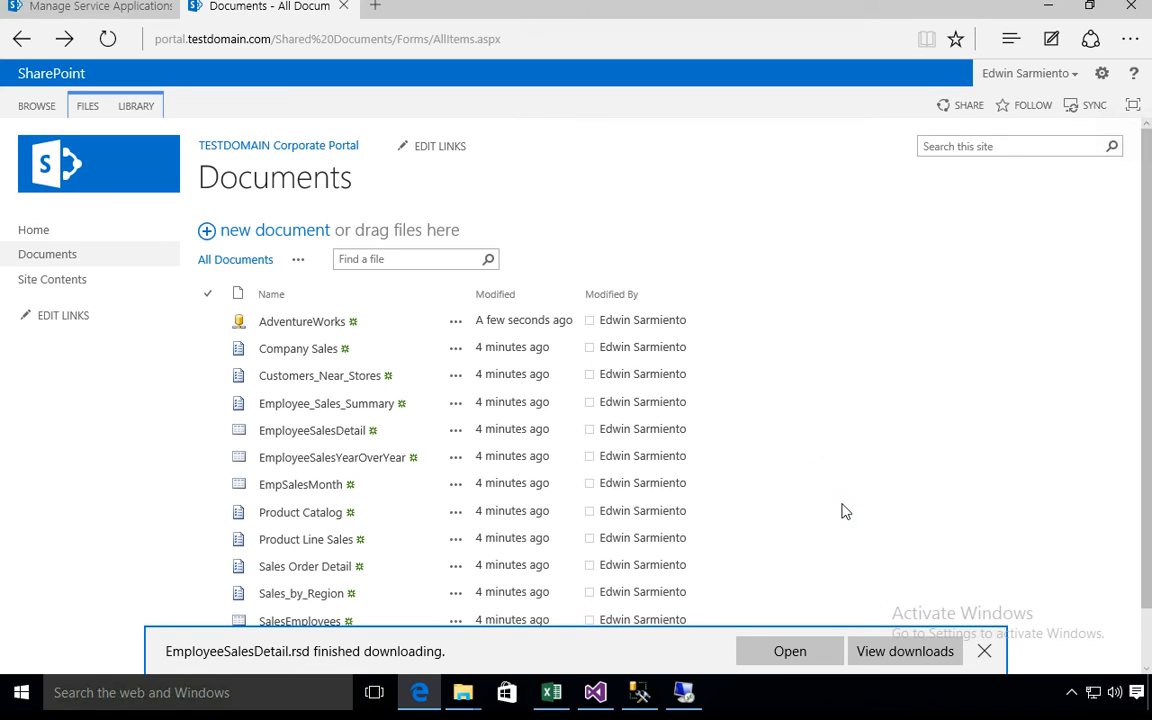
left_click(984, 651)
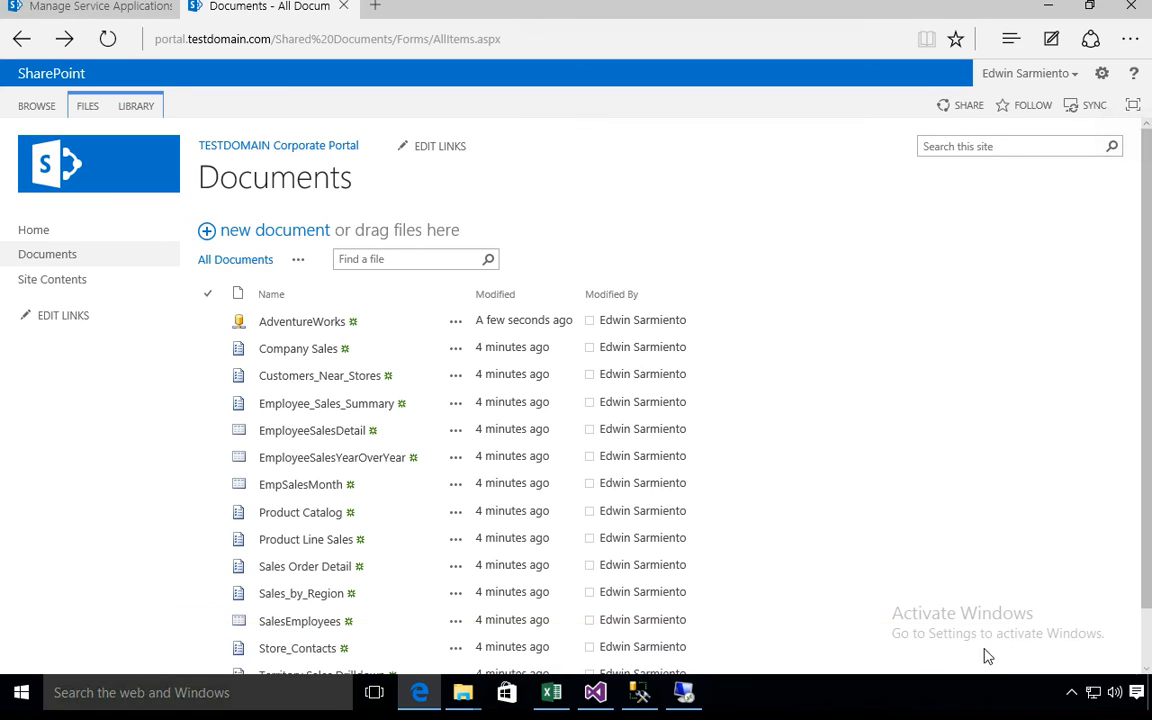
left_click(321, 512)
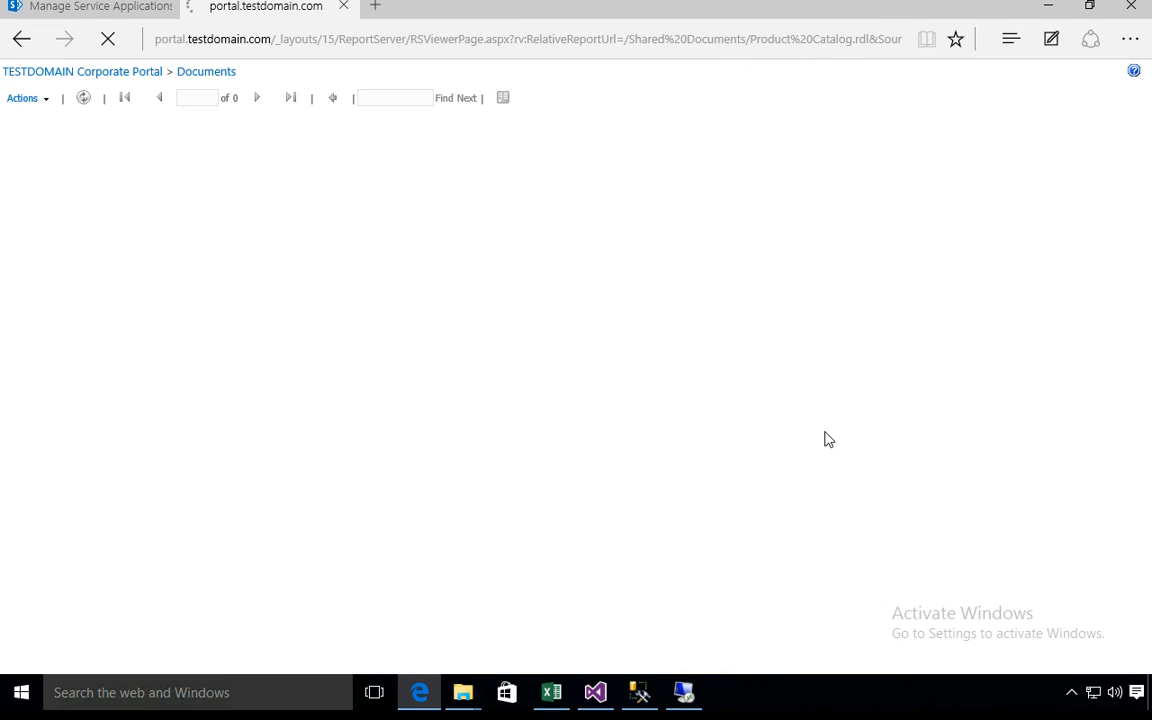